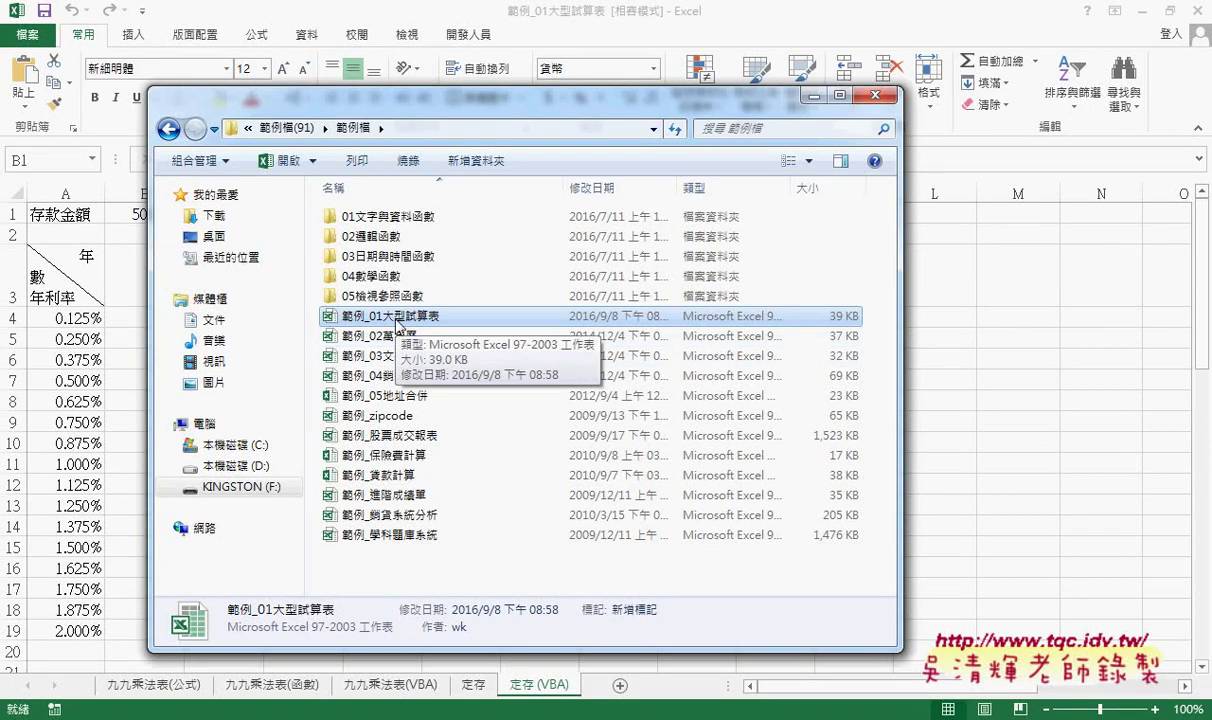
Select the 範例_01大型試算表 file, cancel its rename, and close Explorer with Alt+F4.
click(398, 322)
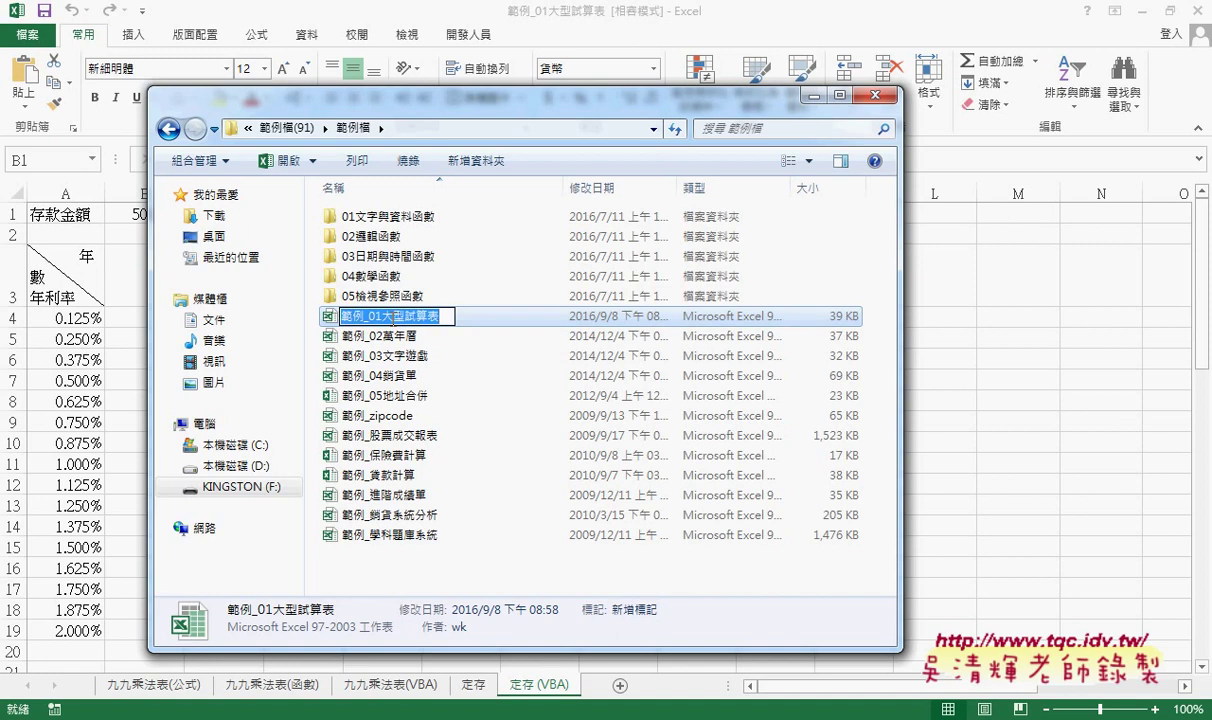
click(527, 325)
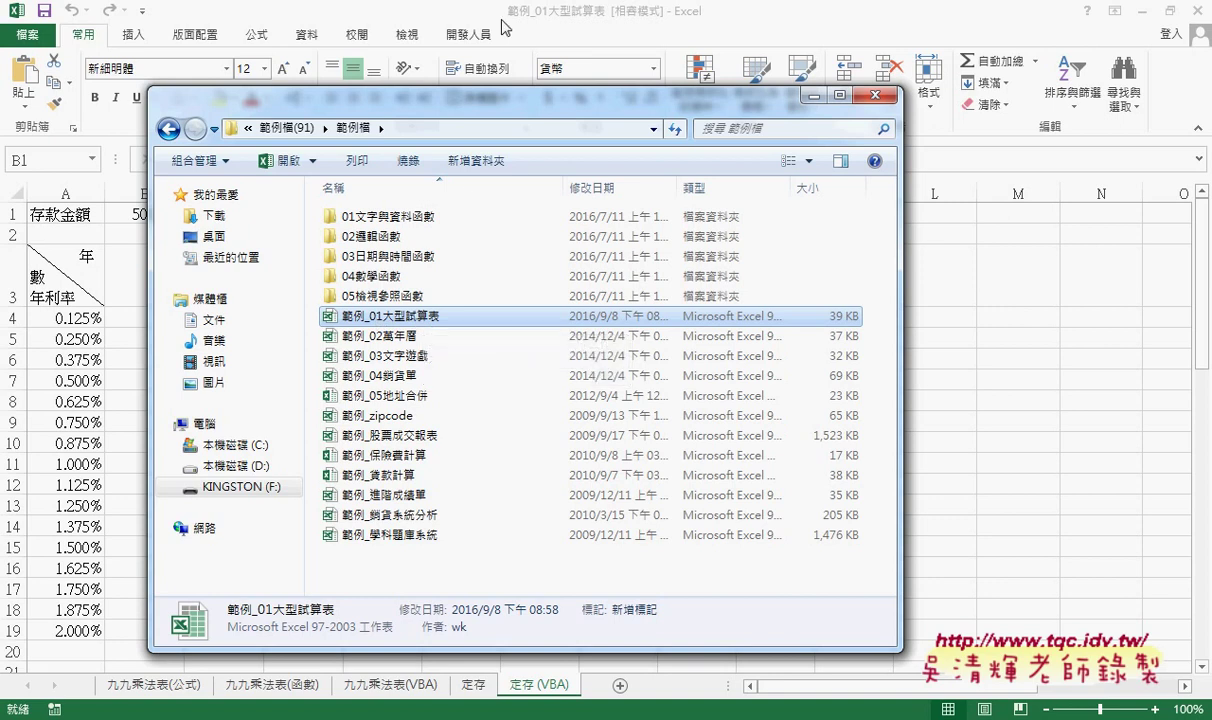
key(alt+F4)
Look through the 公式, 函數 and VBA sheets, ending back on 九九乘法表(公式).
click(189, 686)
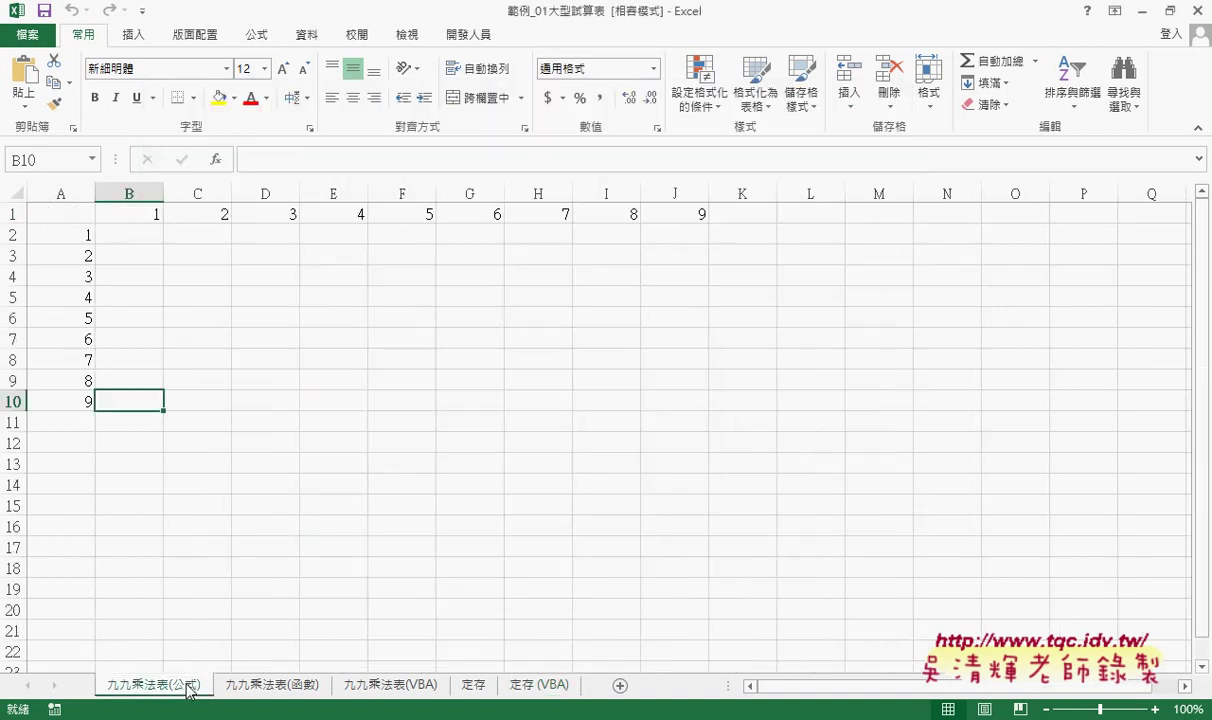
click(268, 686)
click(388, 686)
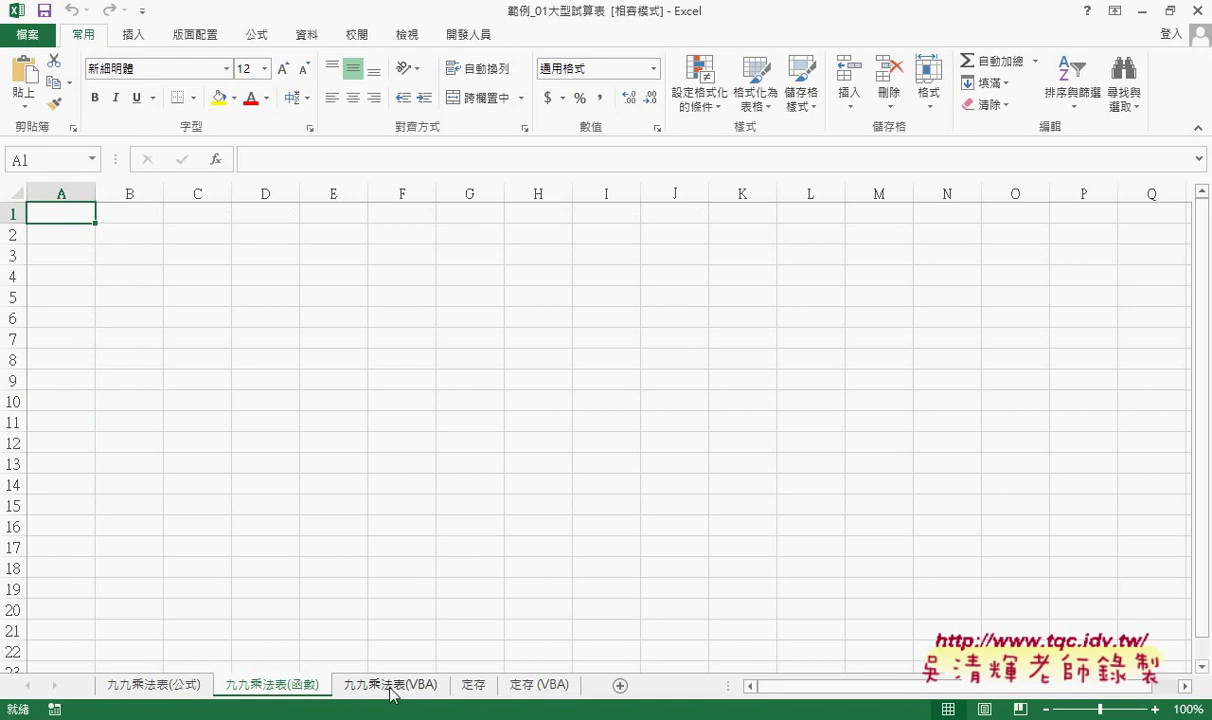
click(163, 686)
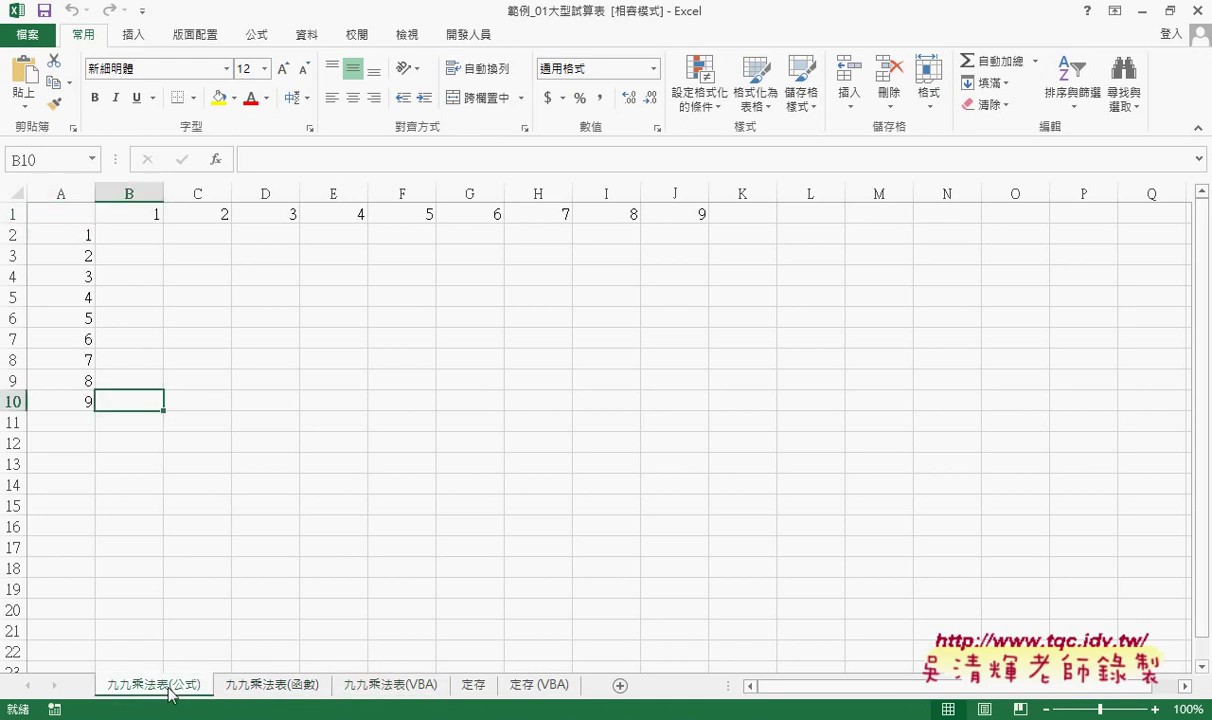
Try typing =1X1 into cell B2, then erase it.
click(146, 235)
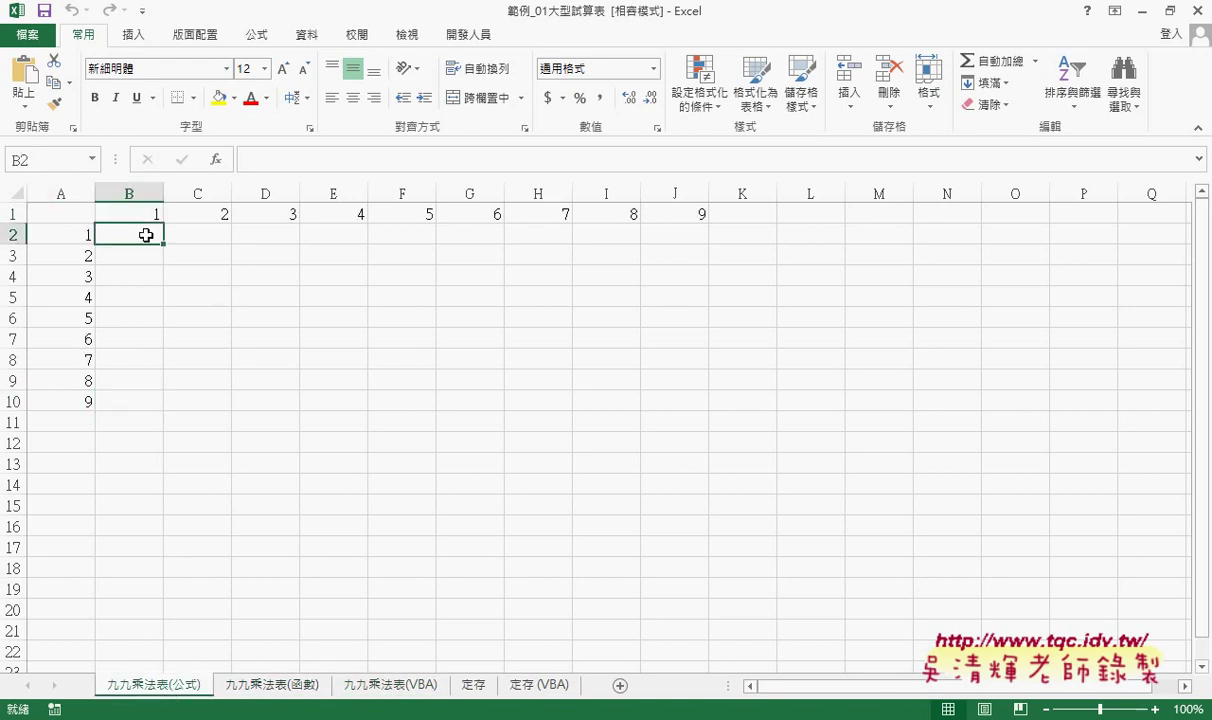
click(277, 167)
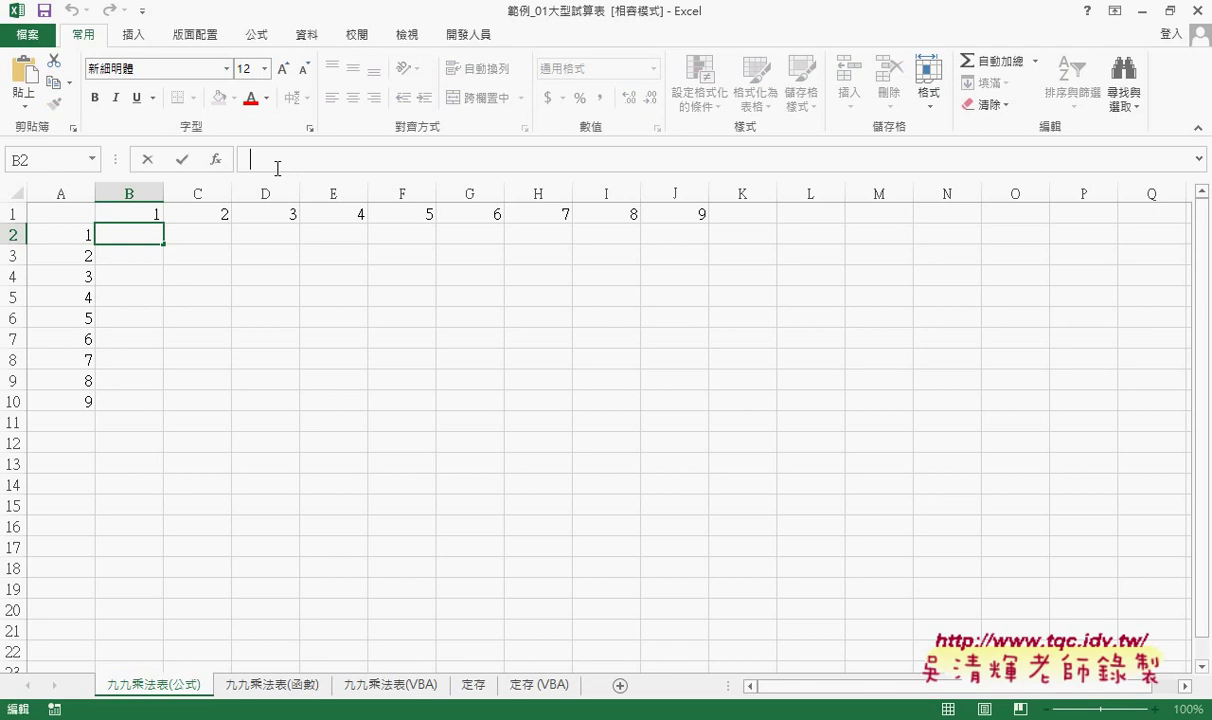
text(=1)
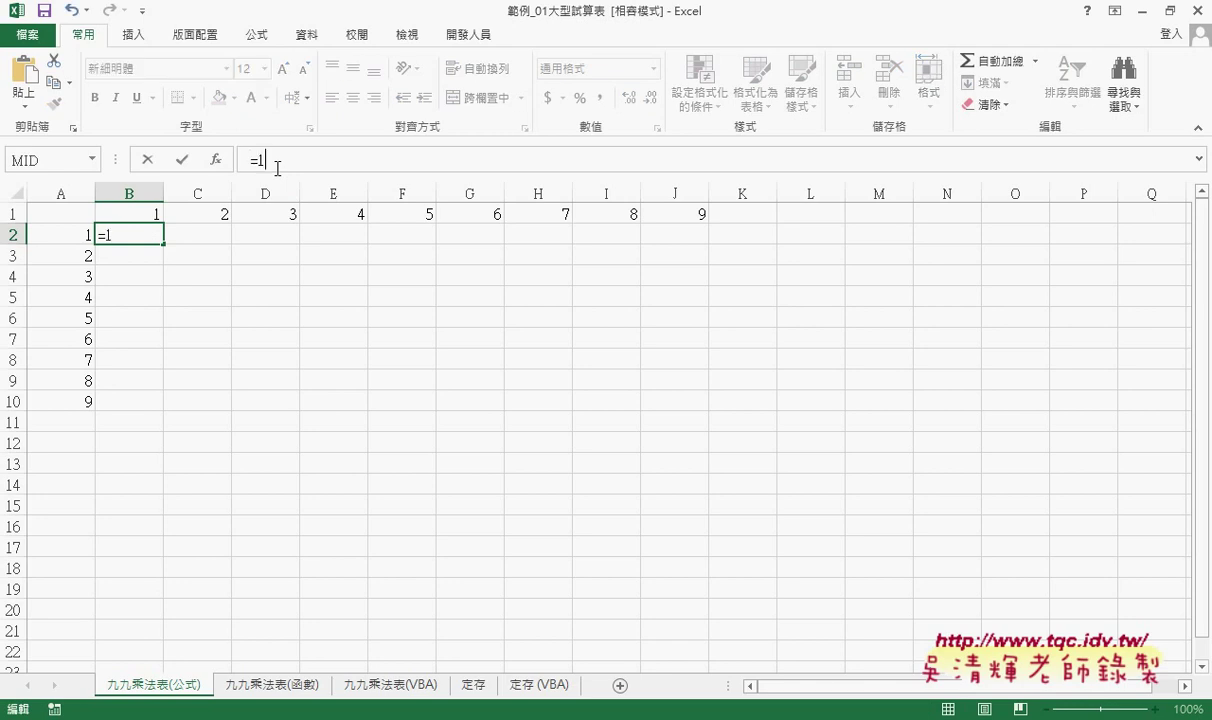
text(X)
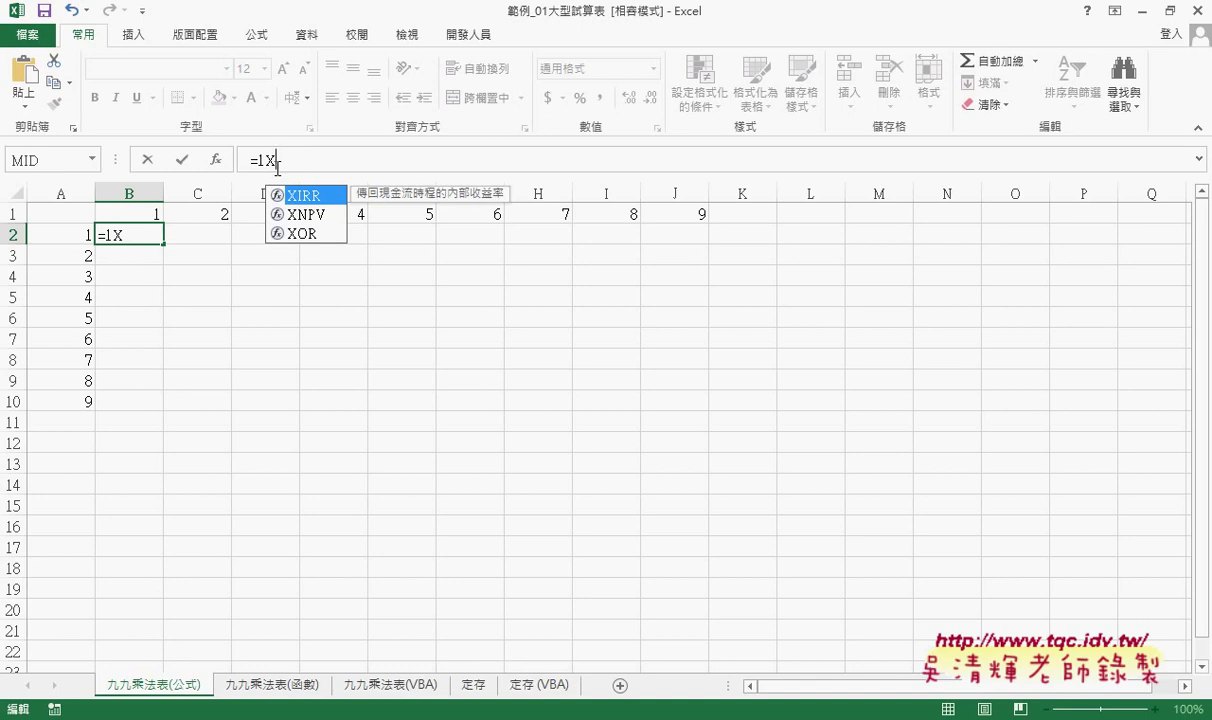
text(1)
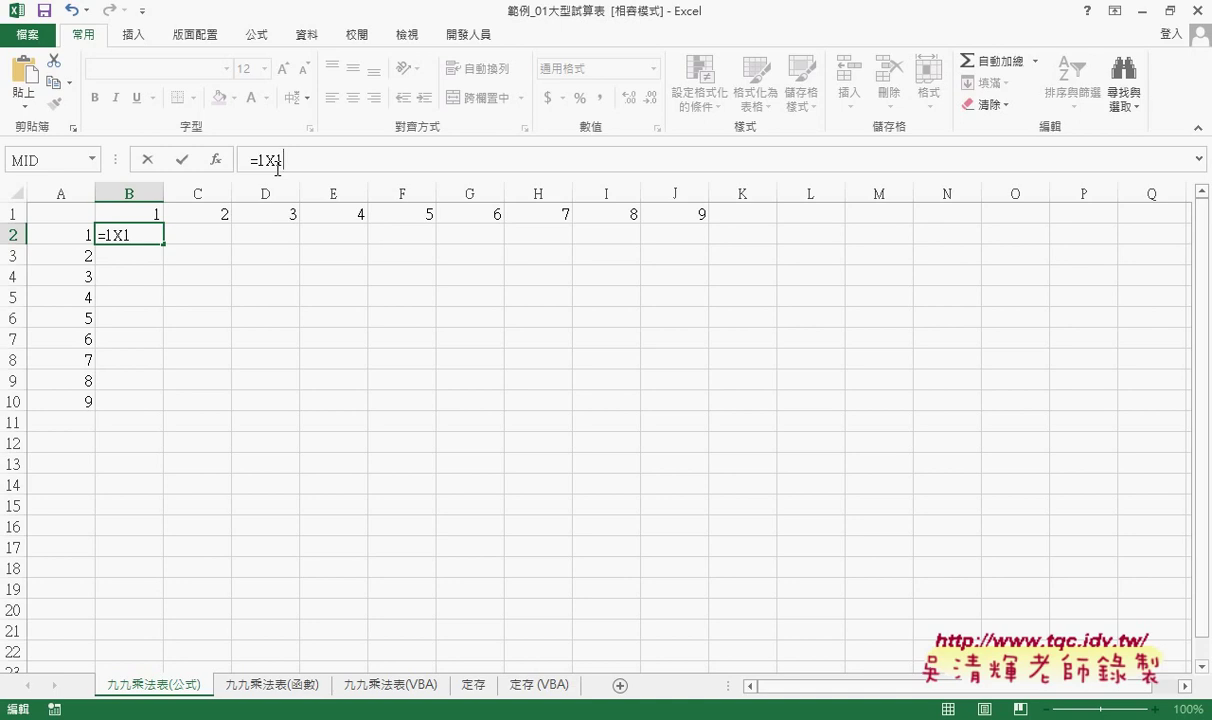
key(BackSpace)
key(BackSpace)
key(BackSpace)
key(BackSpace)
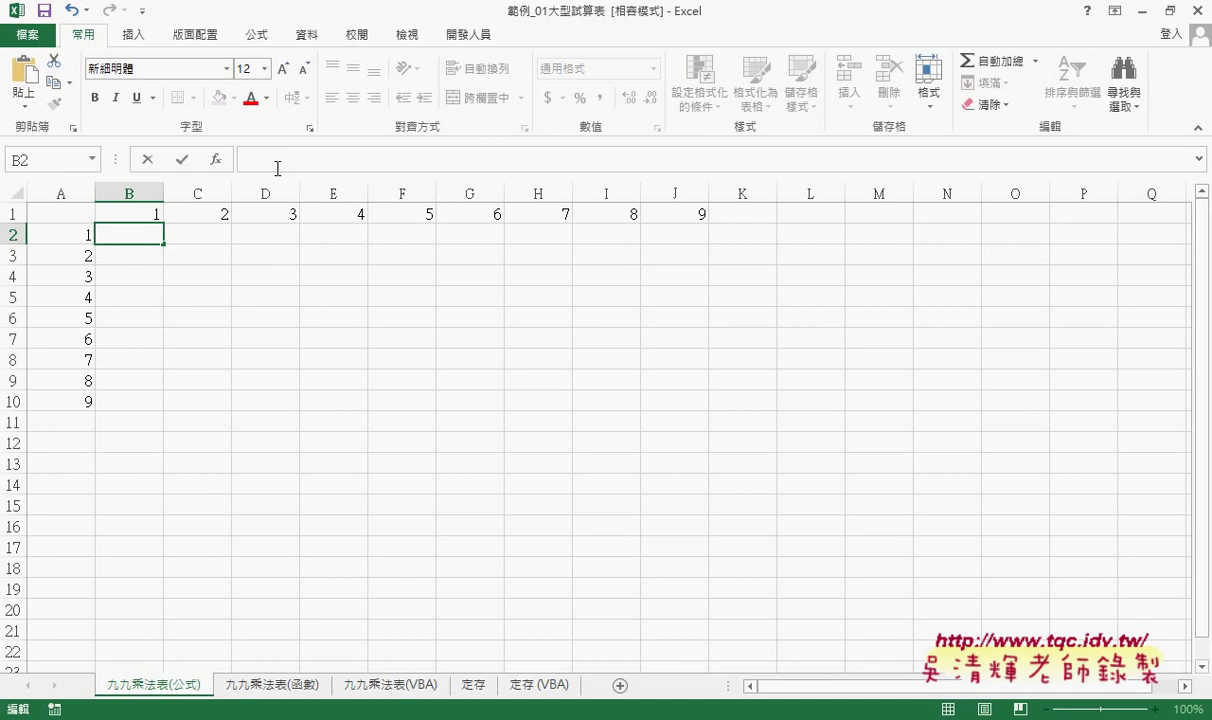
Enter 1X1 in cell B2 and centre-align it.
text(1)
text(X1)
click(184, 168)
click(352, 97)
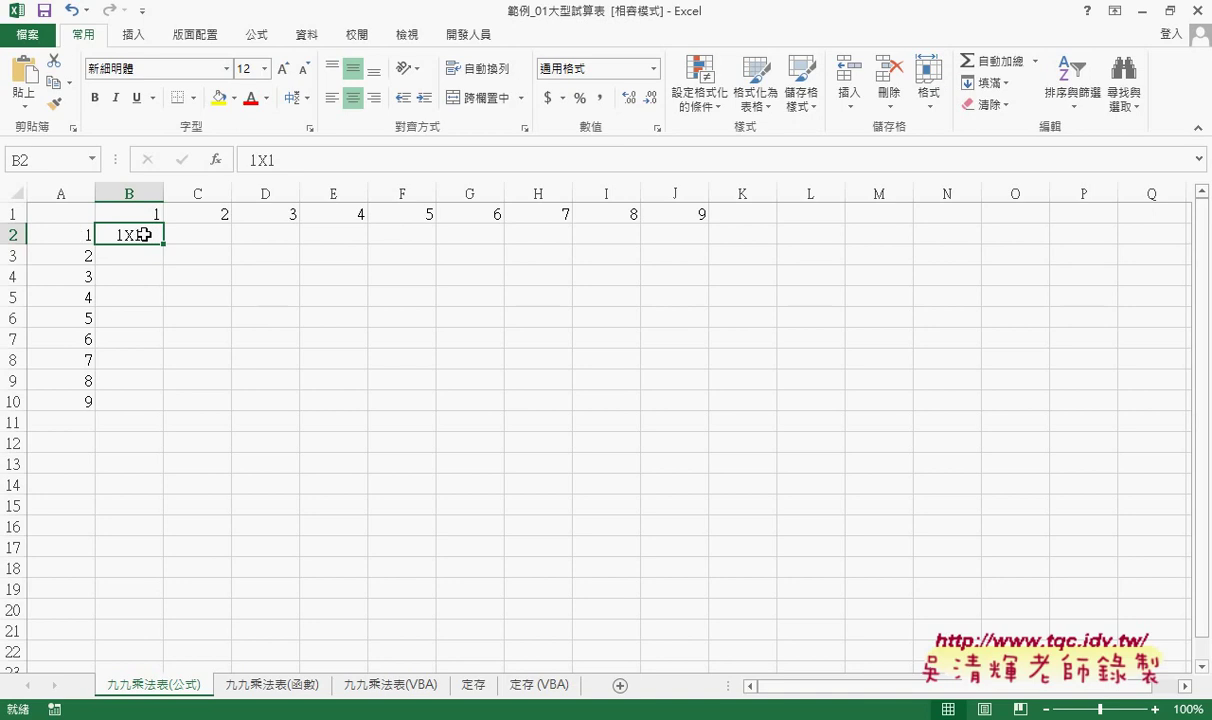
Extend B2's entry to 1X1=1, then select and delete the whole text.
click(307, 160)
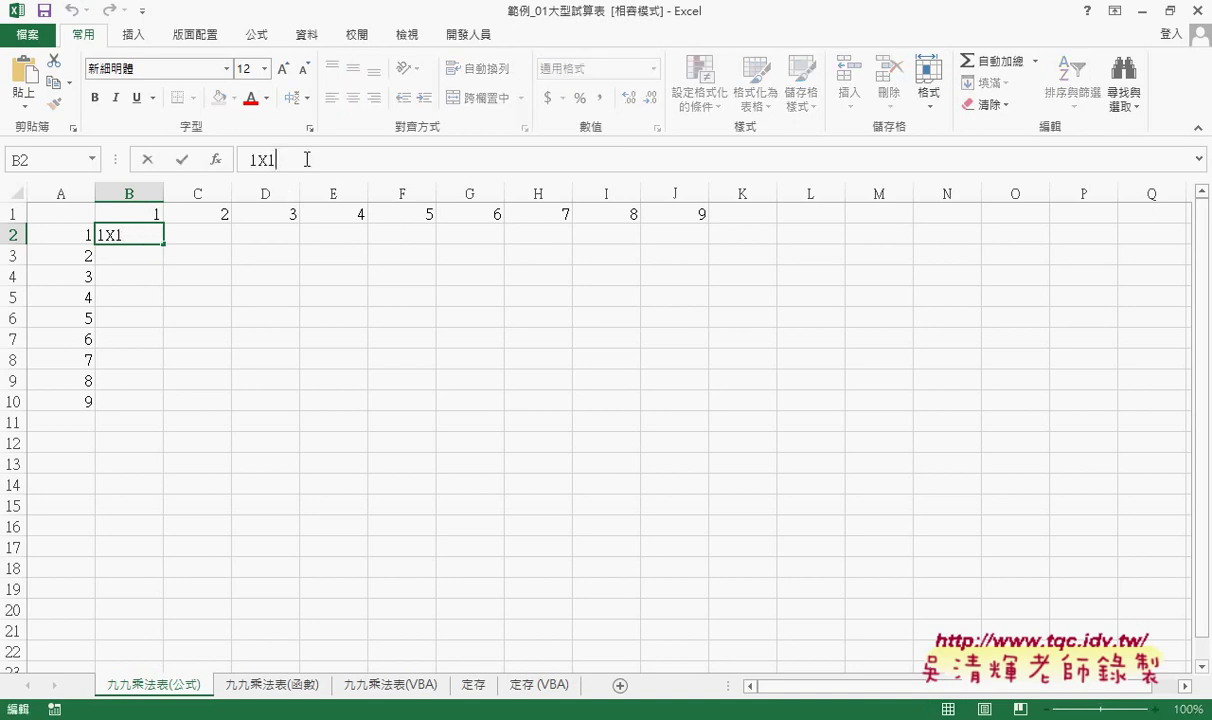
text(=1)
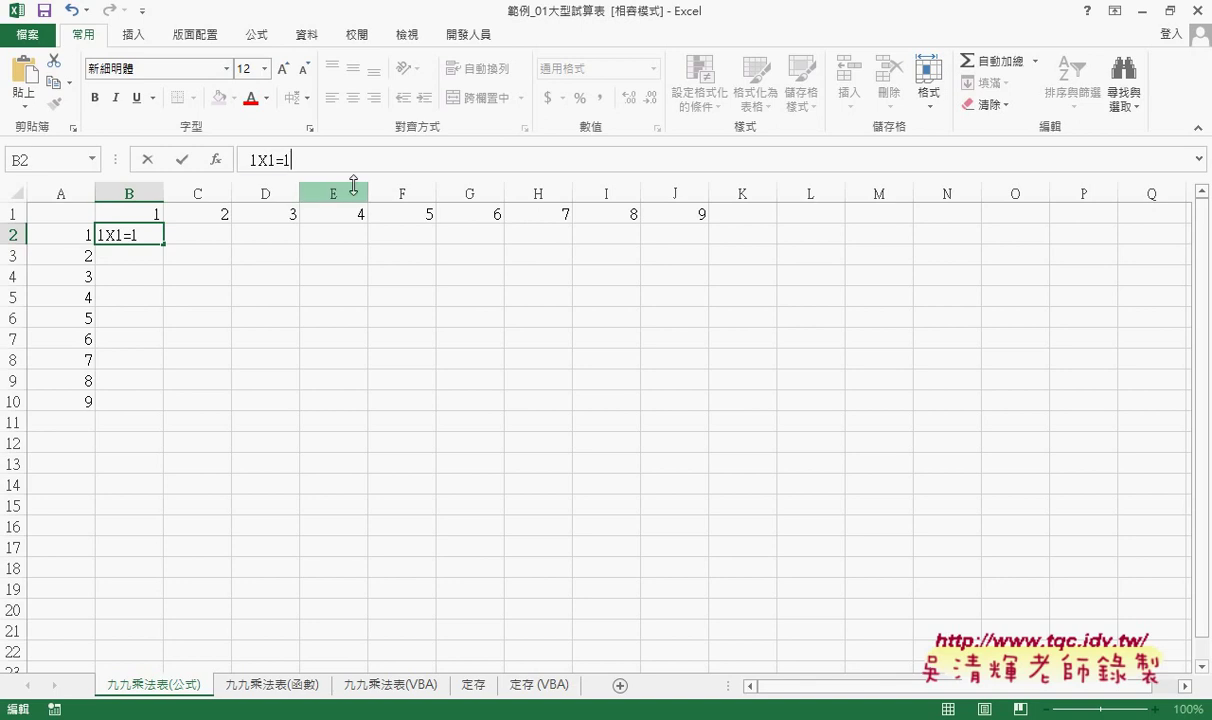
drag(291, 158, 249, 158)
key(BackSpace)
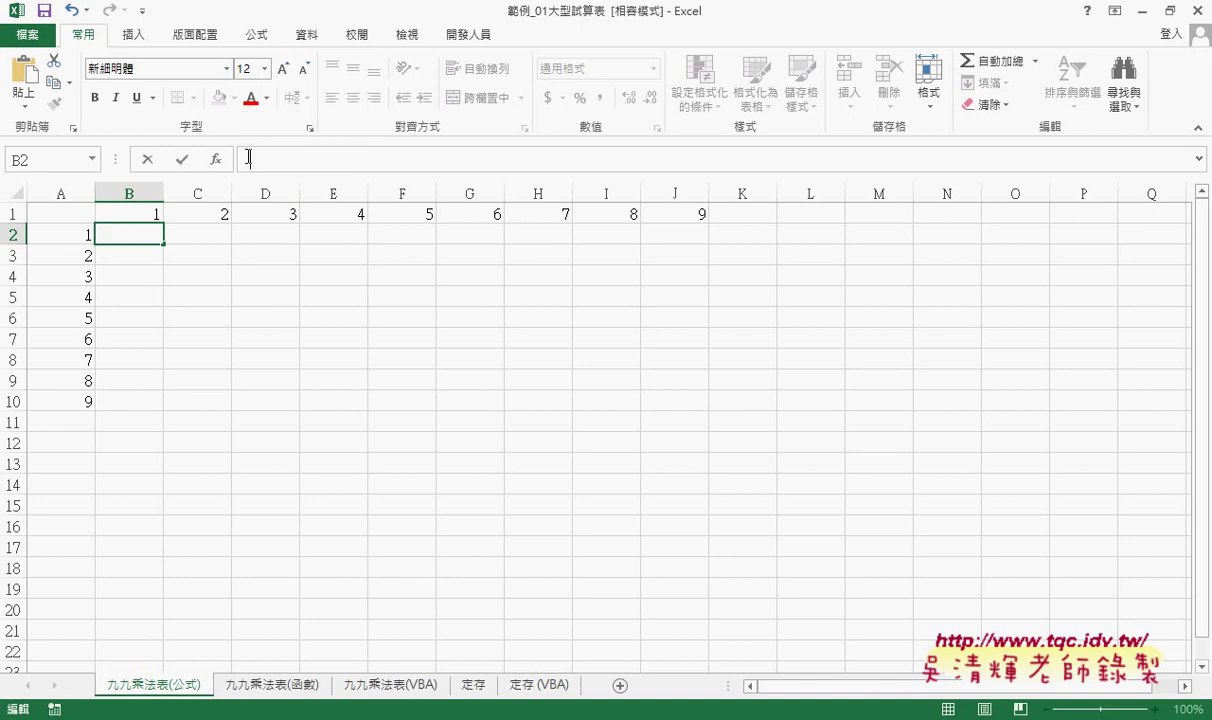
Review the 1–9 headers in B1:J1 and A2:A10, then move on to the VBA sheet.
click(319, 688)
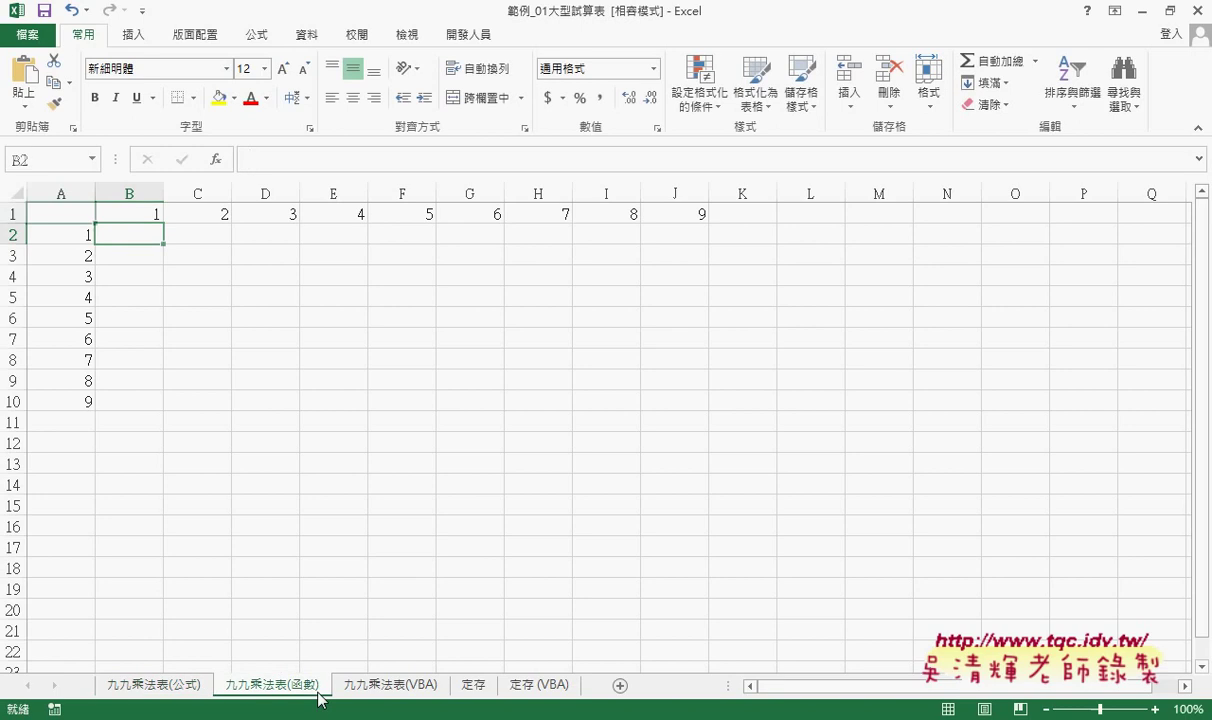
click(165, 686)
drag(130, 214, 684, 208)
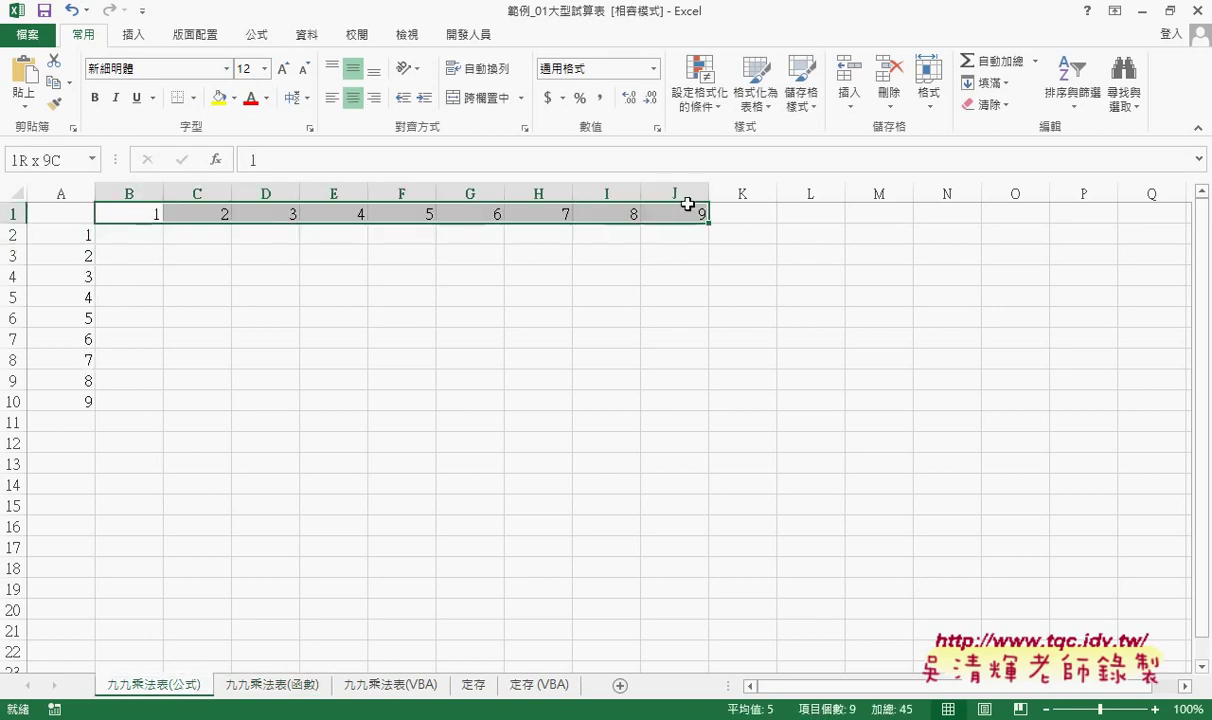
drag(78, 236, 81, 401)
click(285, 688)
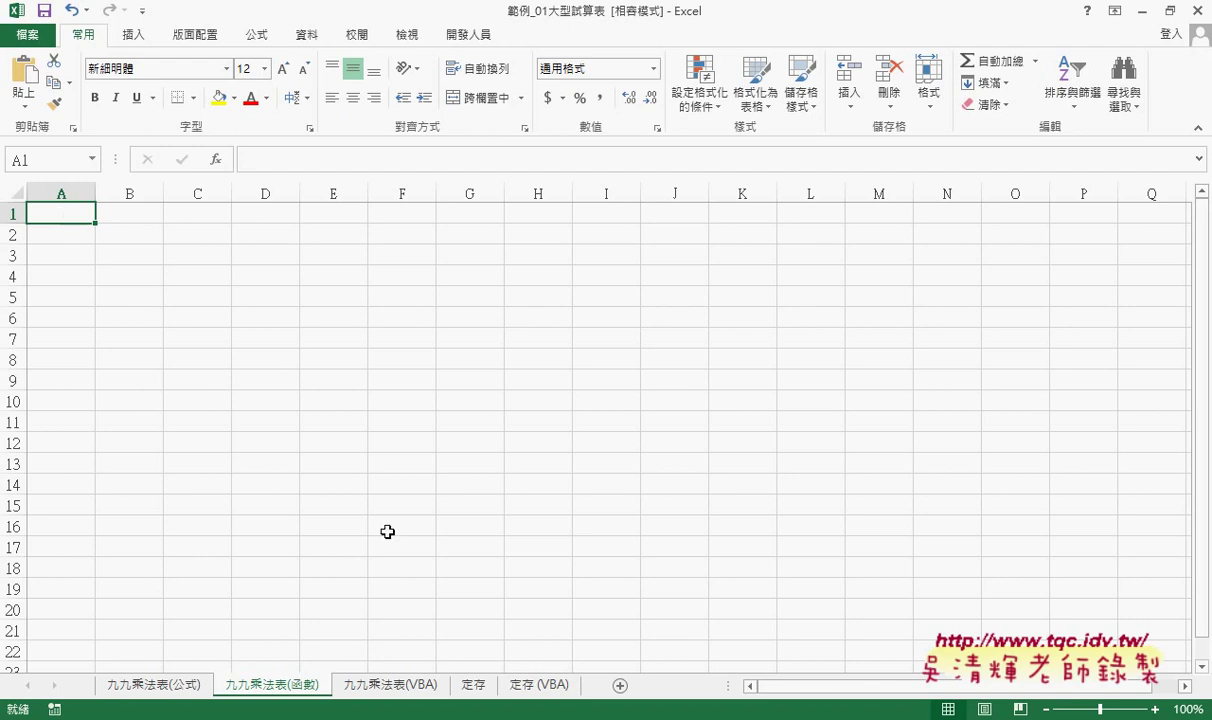
click(412, 690)
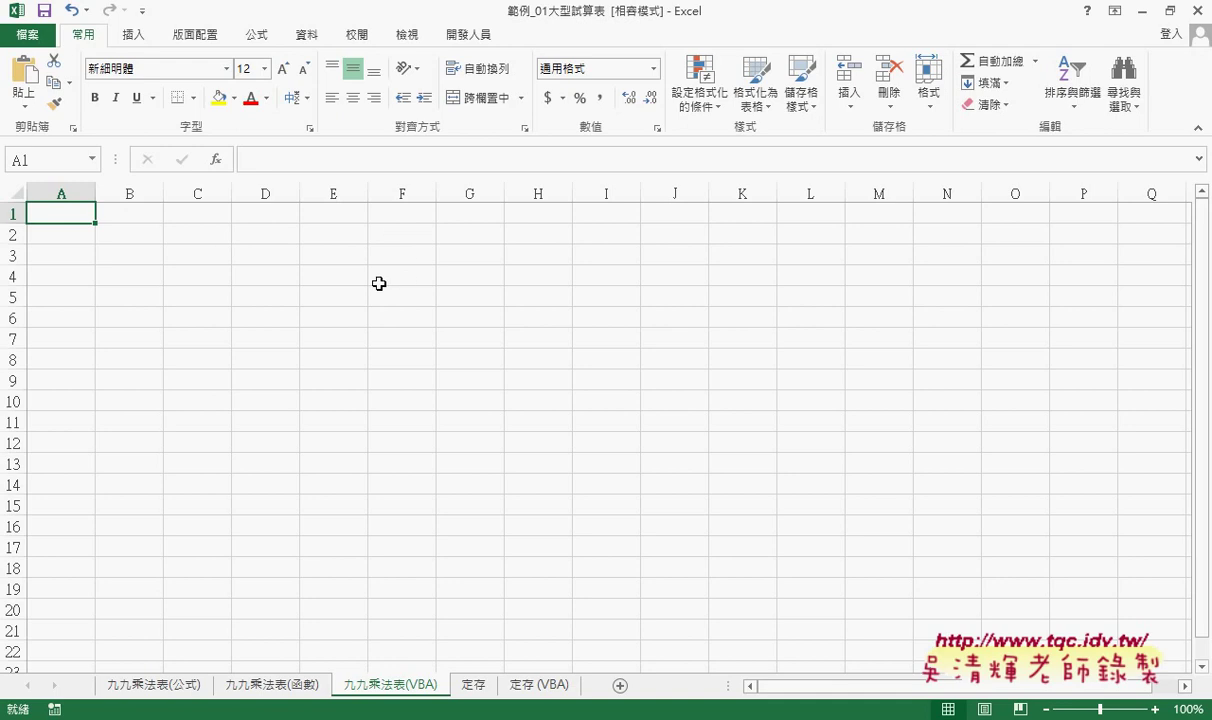
Go back to the 九九乘法表(公式) sheet and select cell B2.
click(150, 684)
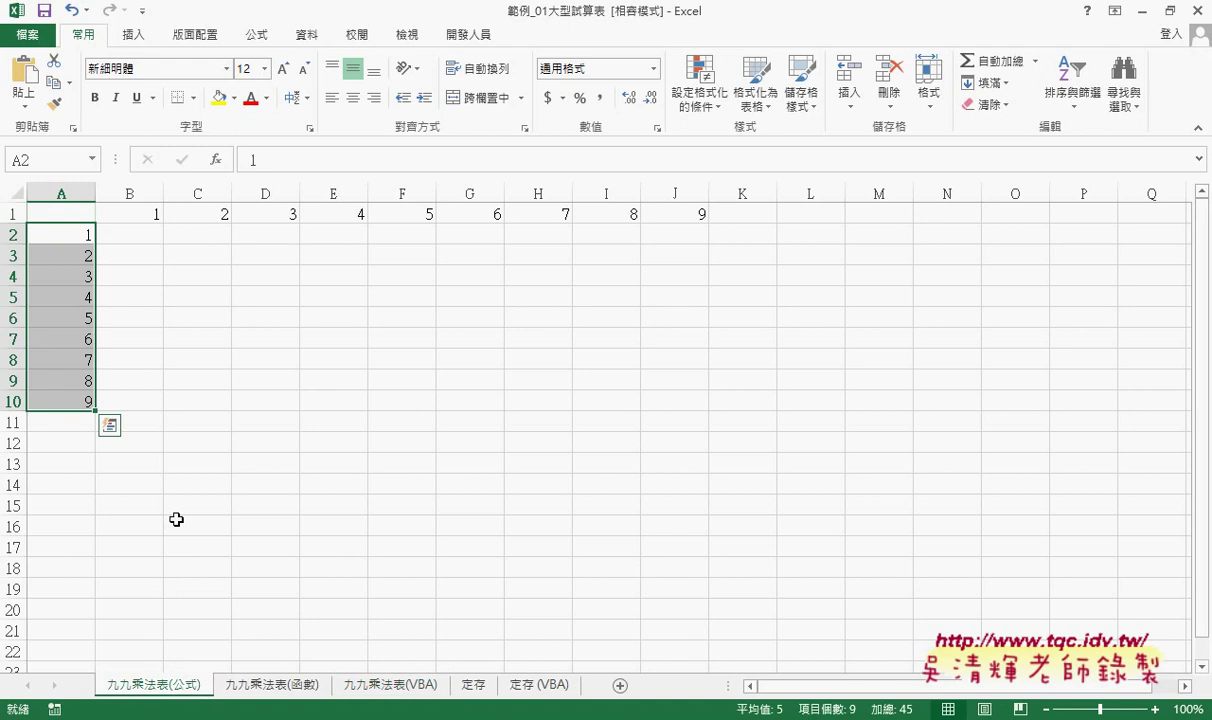
click(143, 234)
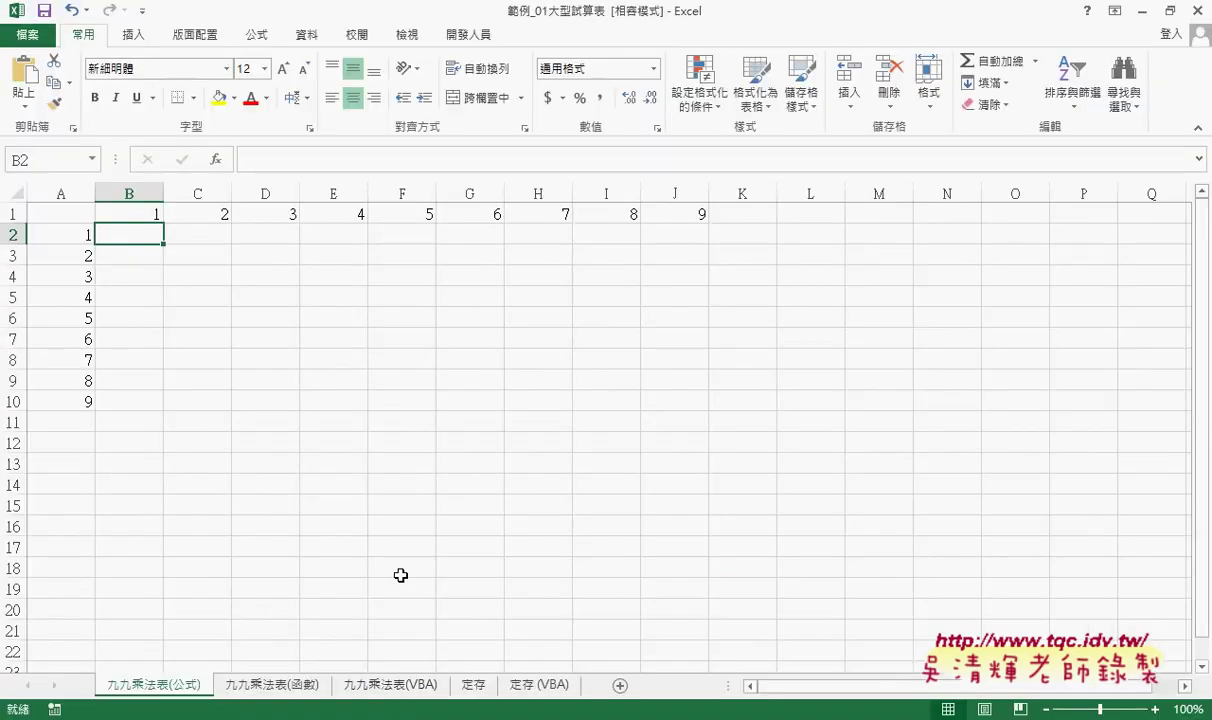
Enter =B1&"X"&A2&"="&B1*A2 in B2 so it displays 1X1=1.
click(276, 163)
text(=)
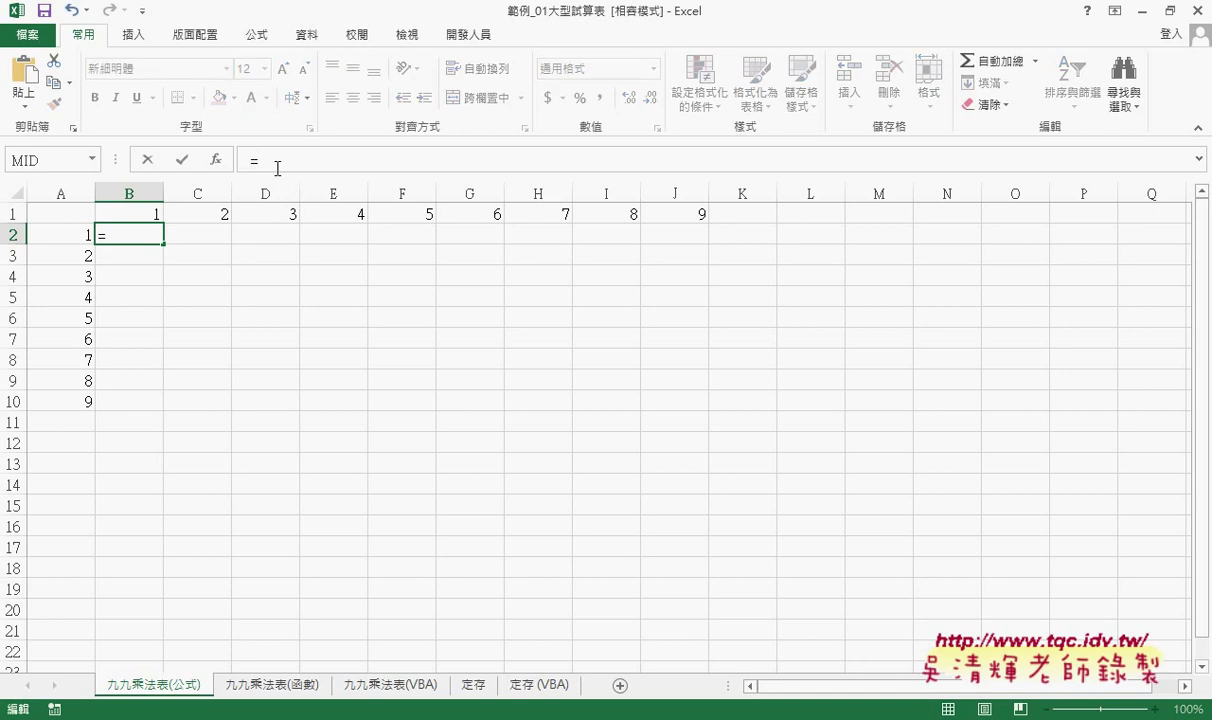
click(145, 213)
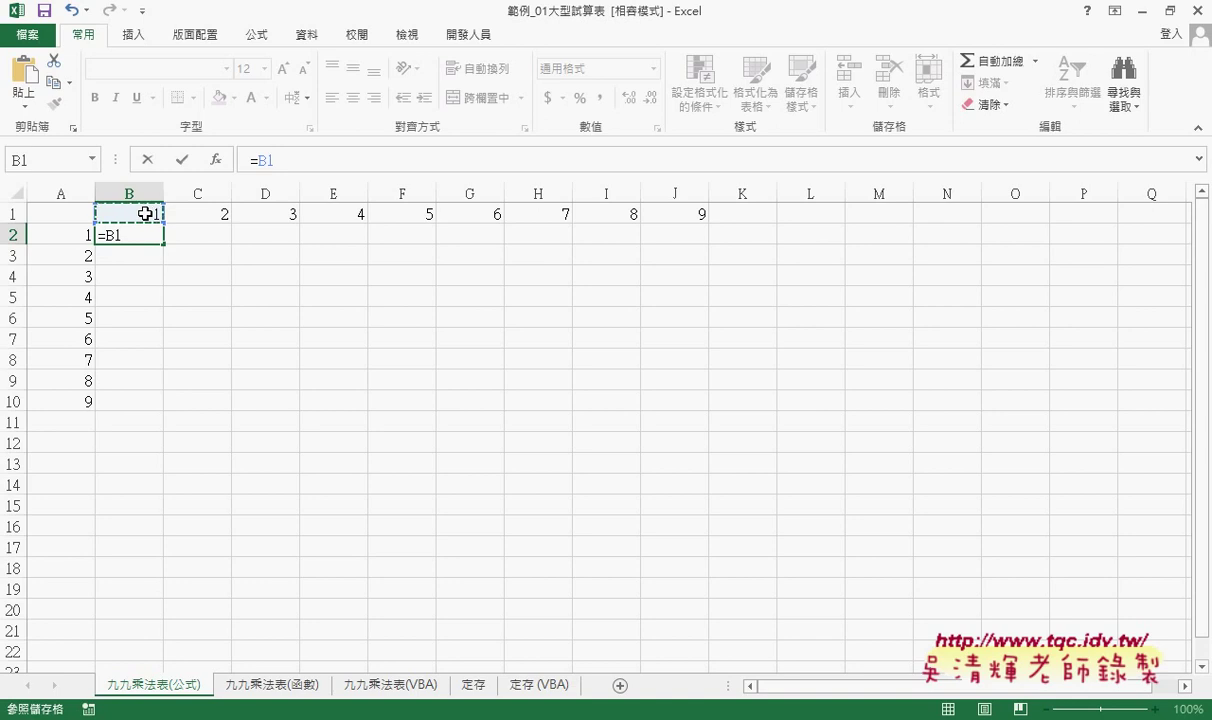
text(&")
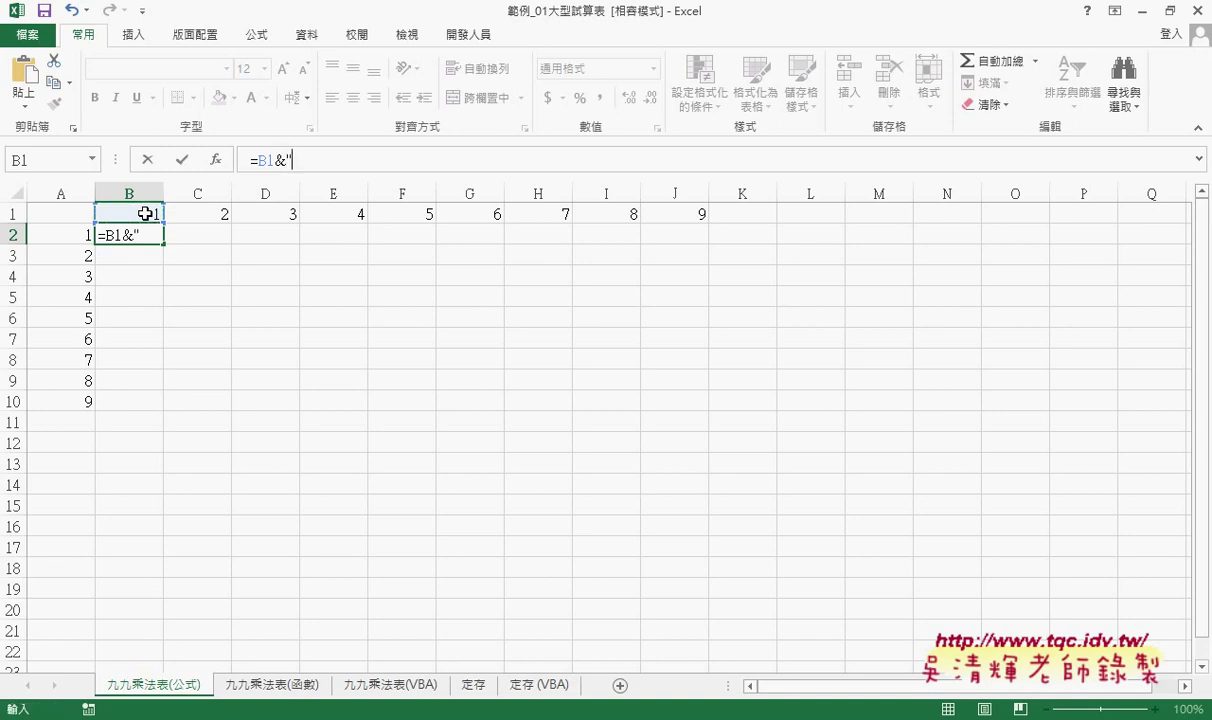
text(X)
text("&)
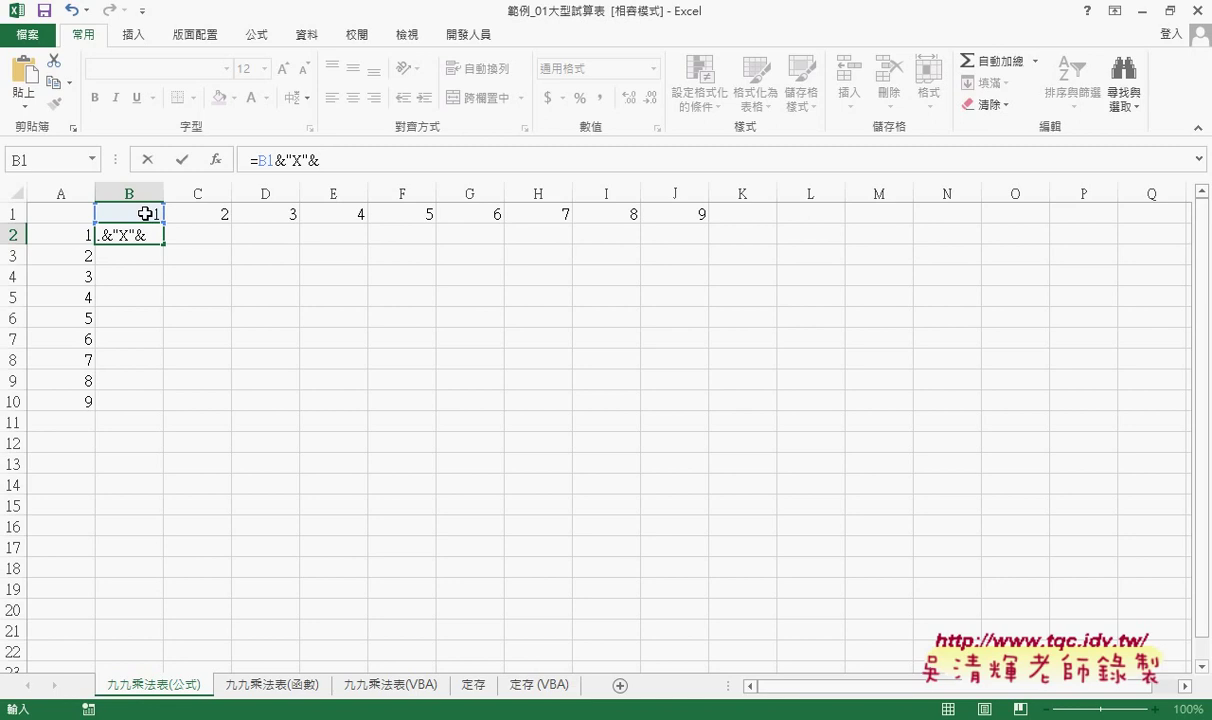
click(68, 232)
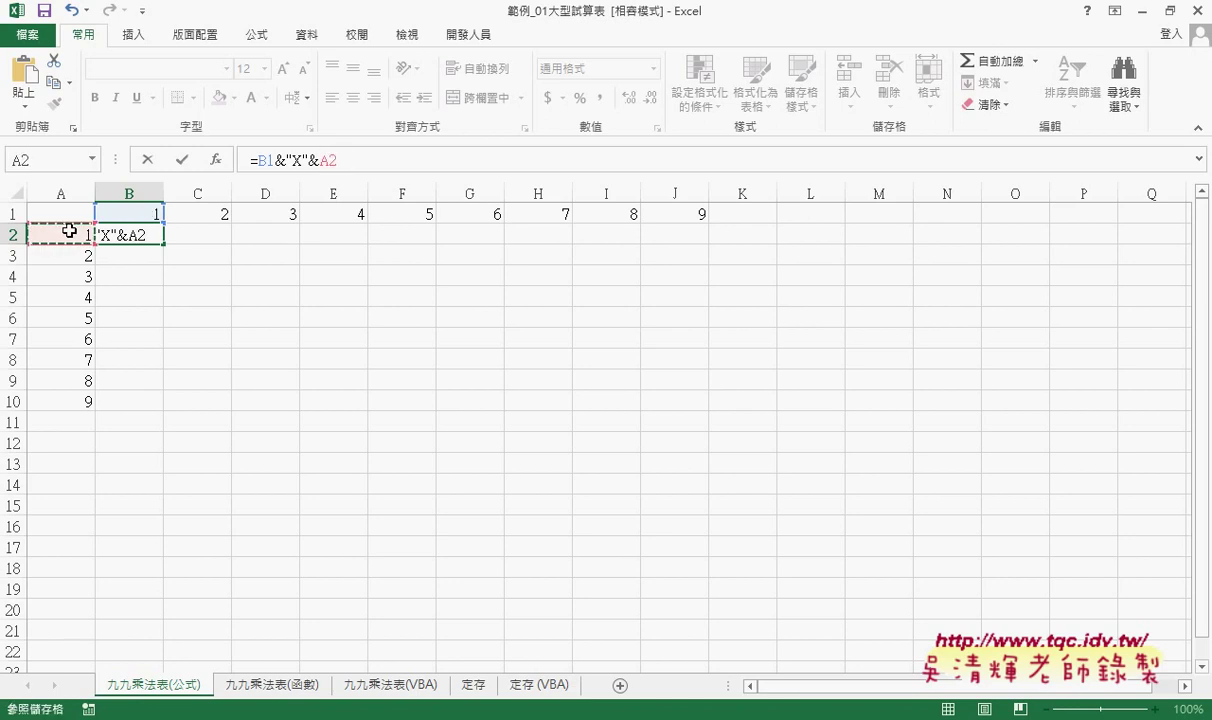
text(&")
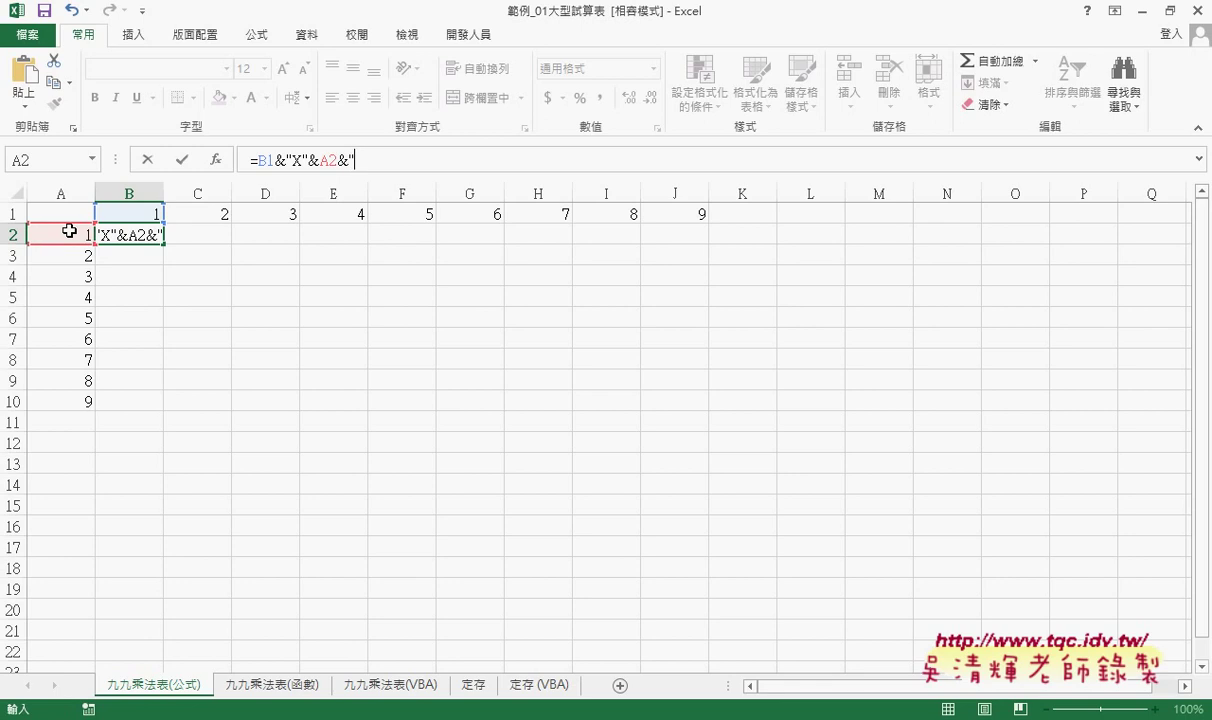
text(=")
text(&)
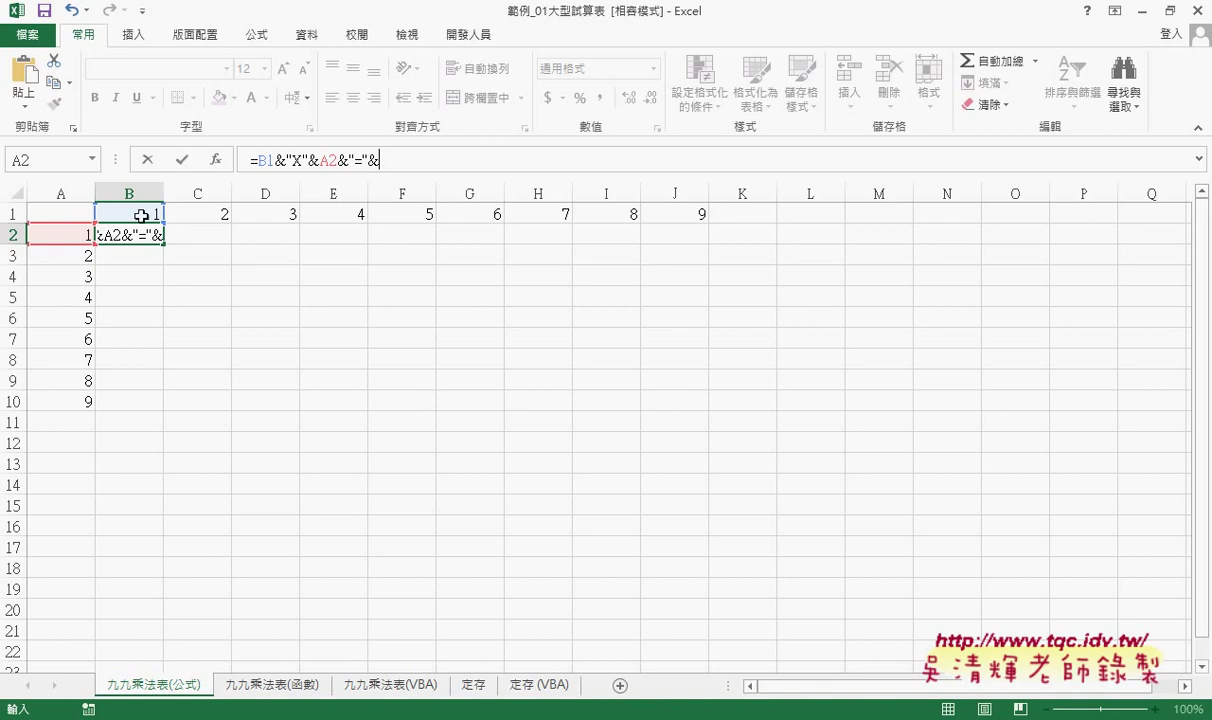
click(143, 214)
text(*)
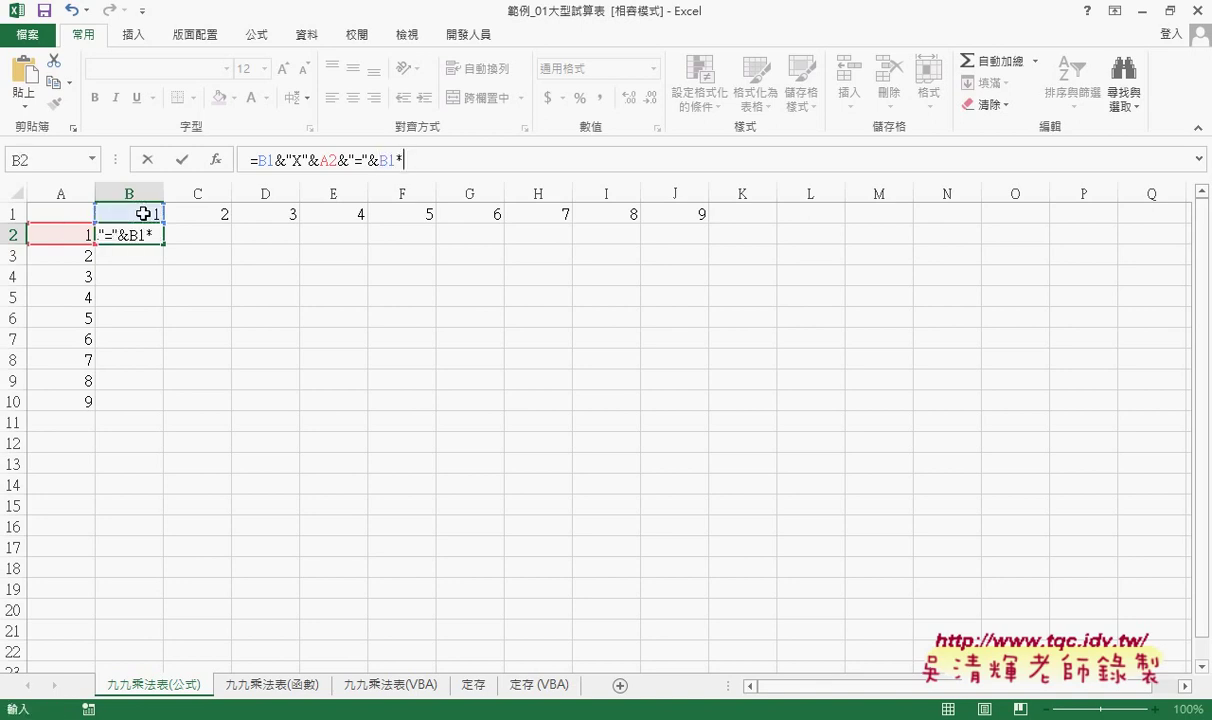
click(73, 228)
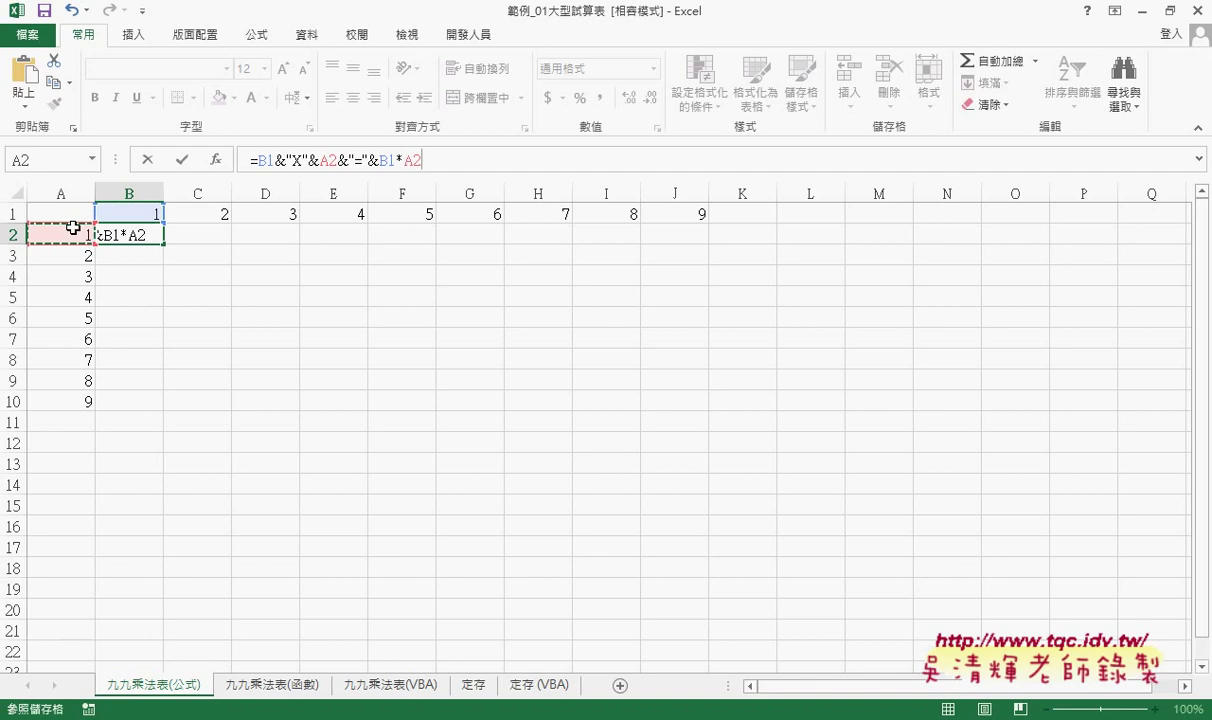
click(186, 162)
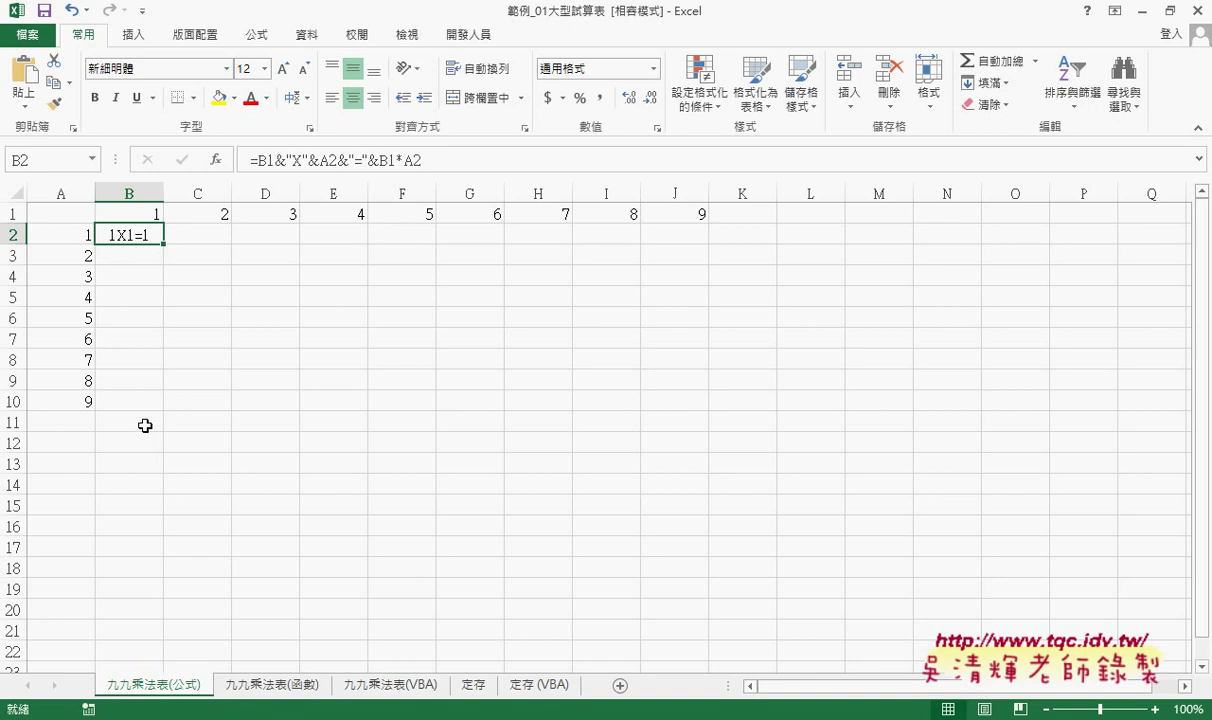
Fill B2 down to B10, yielding #VALUE! errors, and annotate the B1 references with pen ink.
drag(165, 240, 165, 412)
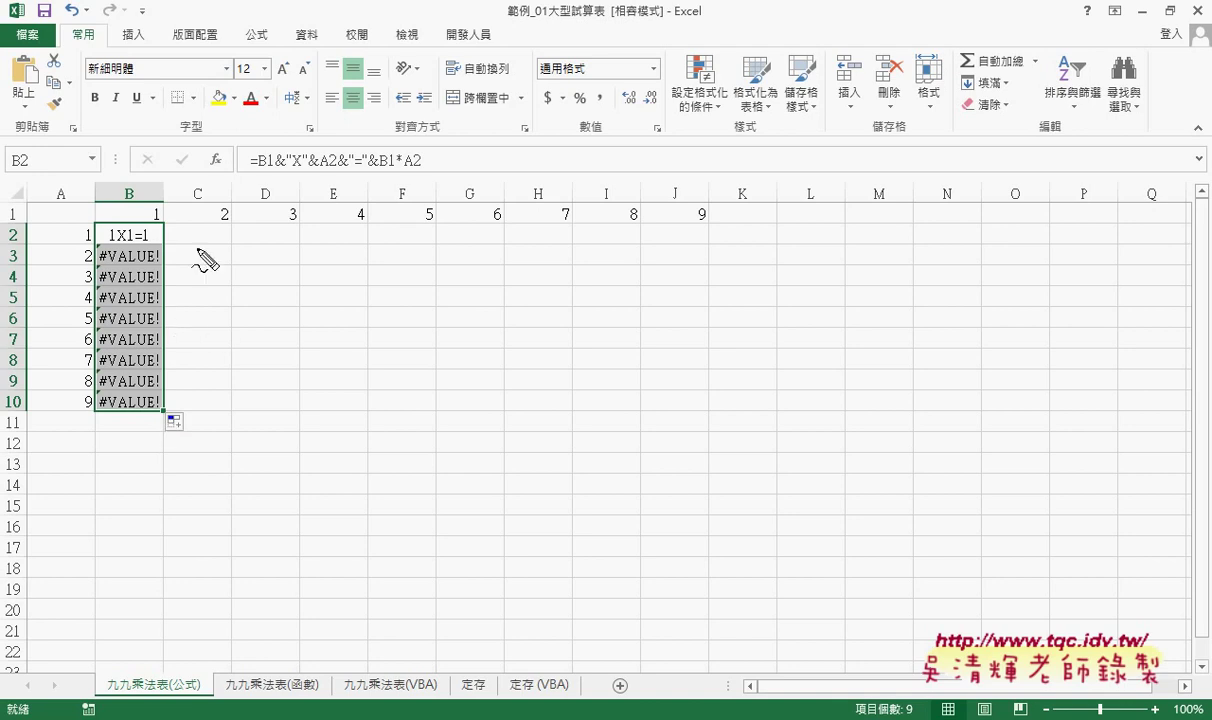
drag(145, 206, 157, 224)
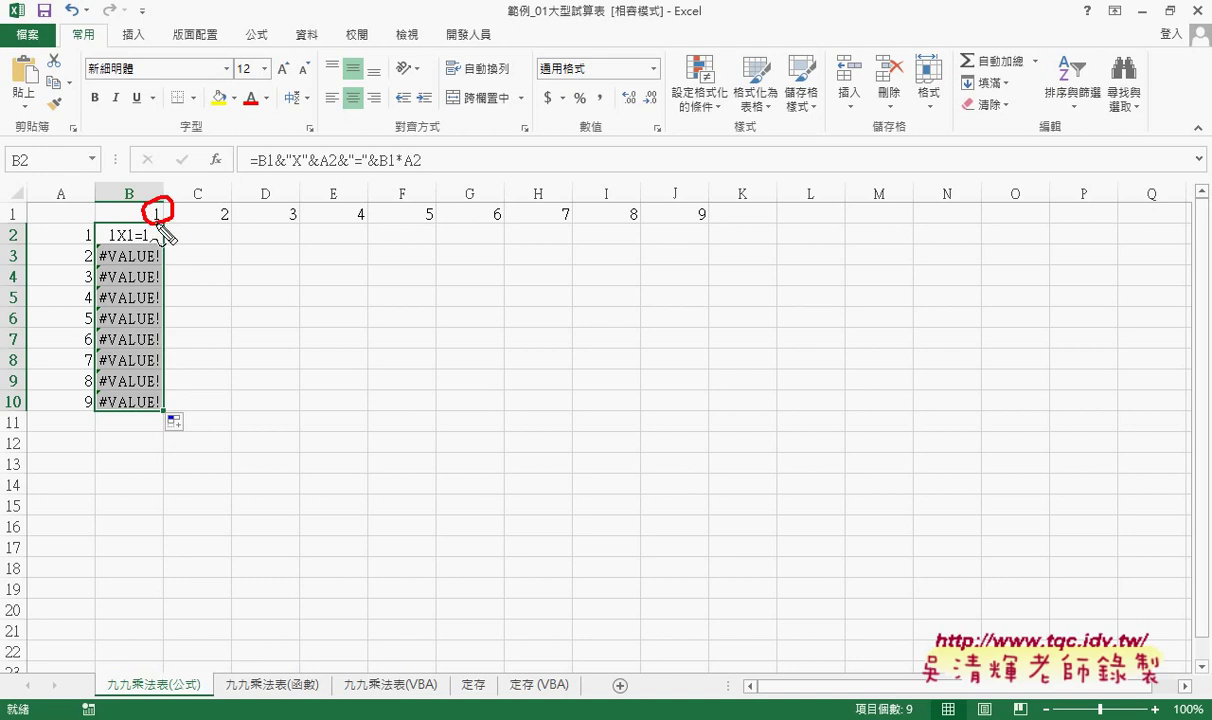
drag(255, 172, 268, 172)
drag(382, 172, 394, 172)
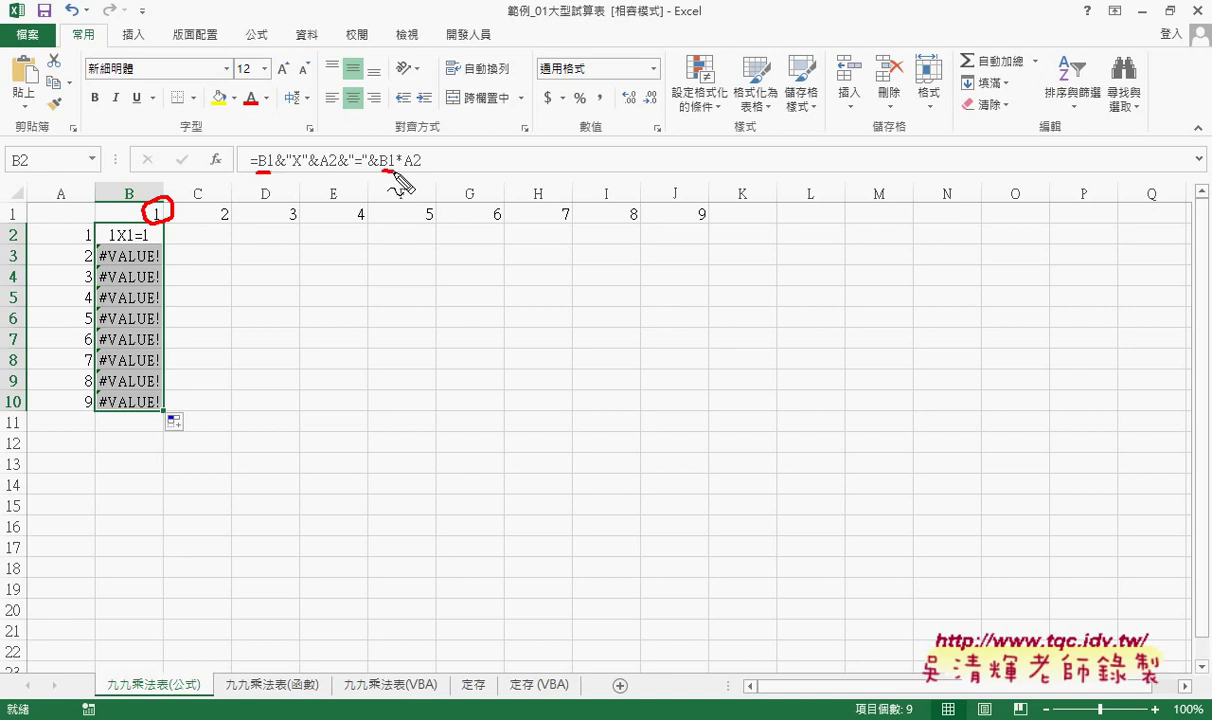
key(Escape)
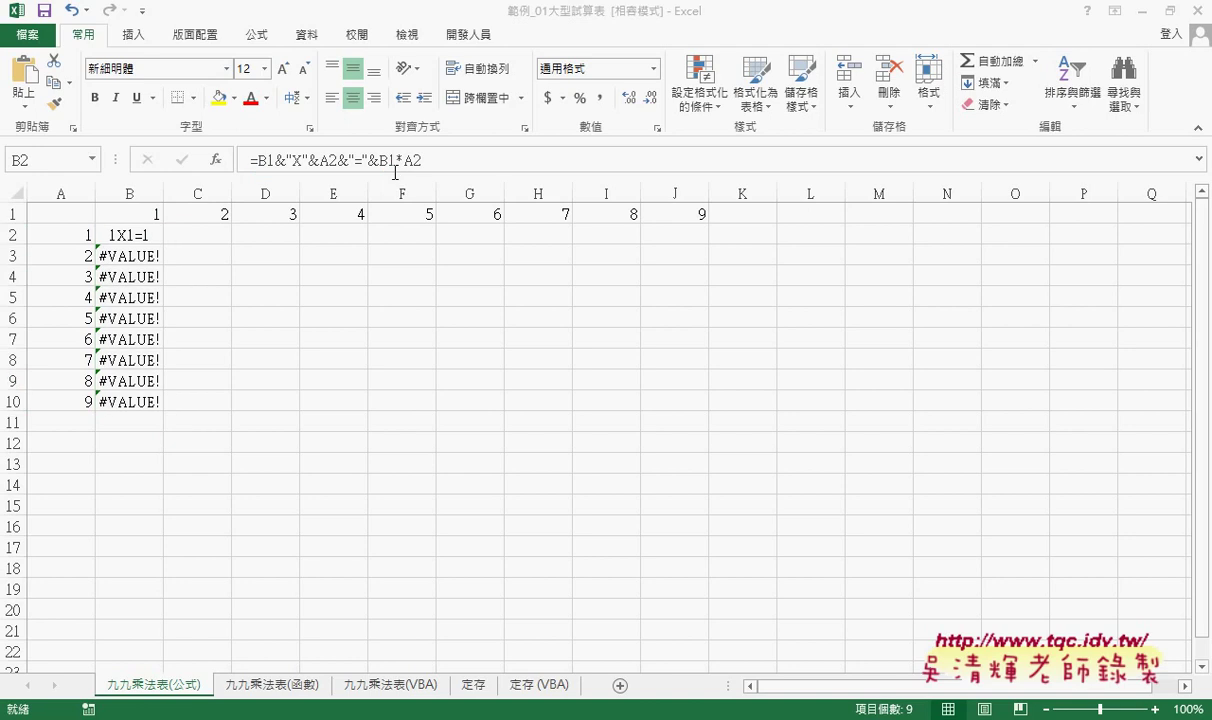
Lock B2's B1 reference as $B$1 and refill B2:B10 to show 1X1=1 through 1X9=9.
click(140, 233)
click(250, 158)
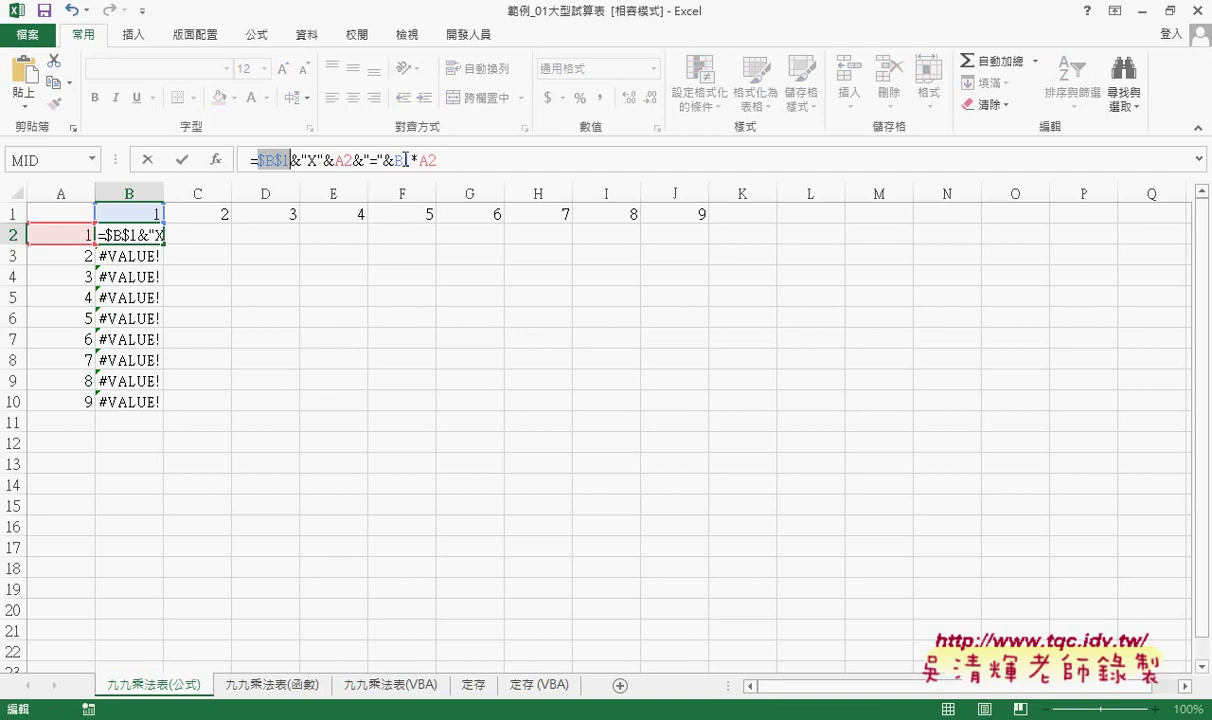
key(F4)
key(F4)
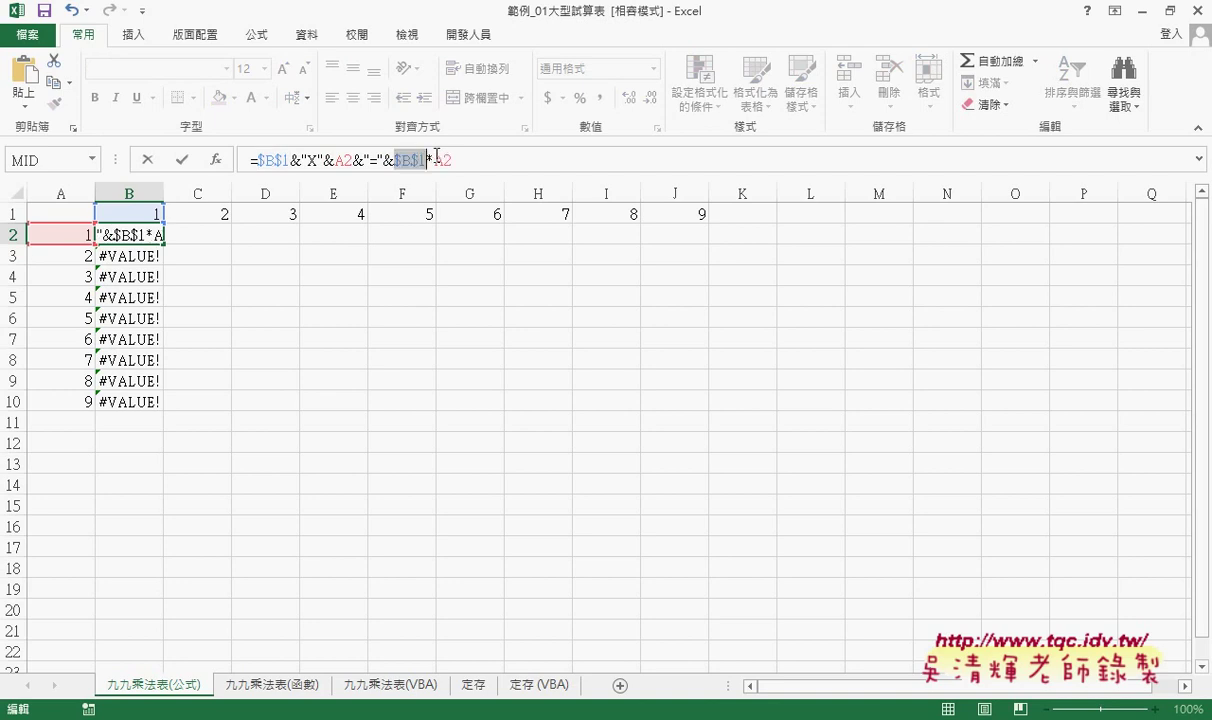
click(182, 160)
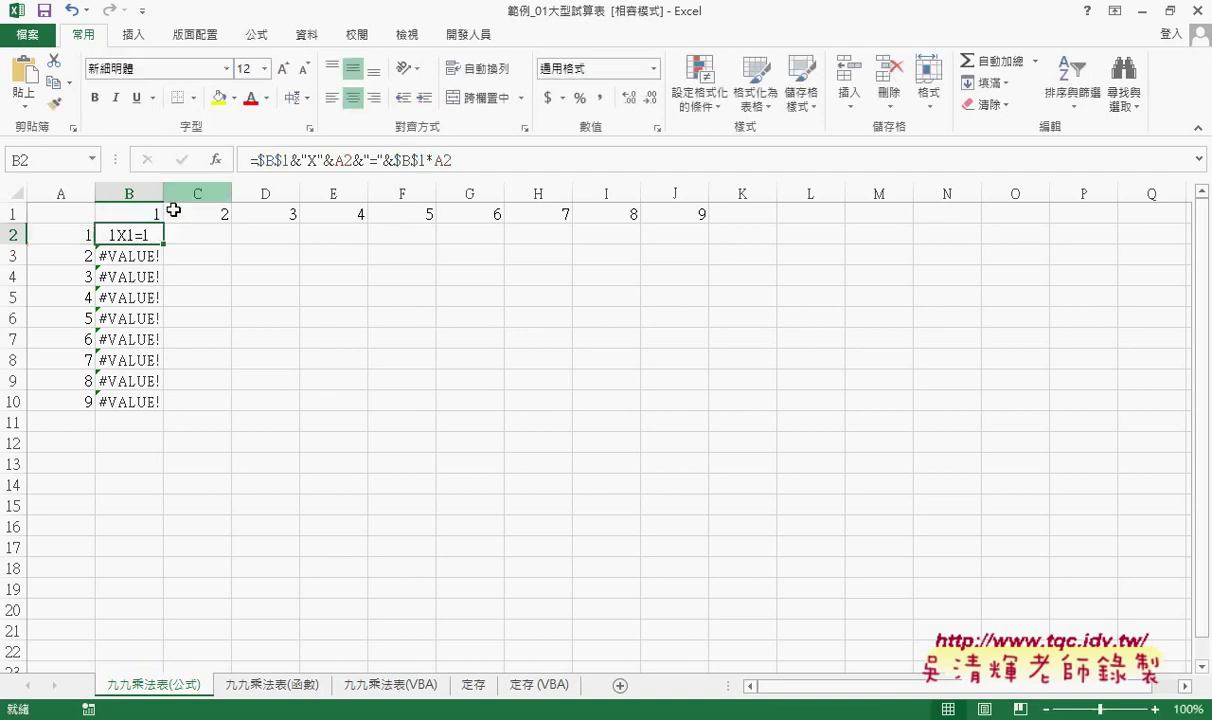
drag(163, 240, 160, 406)
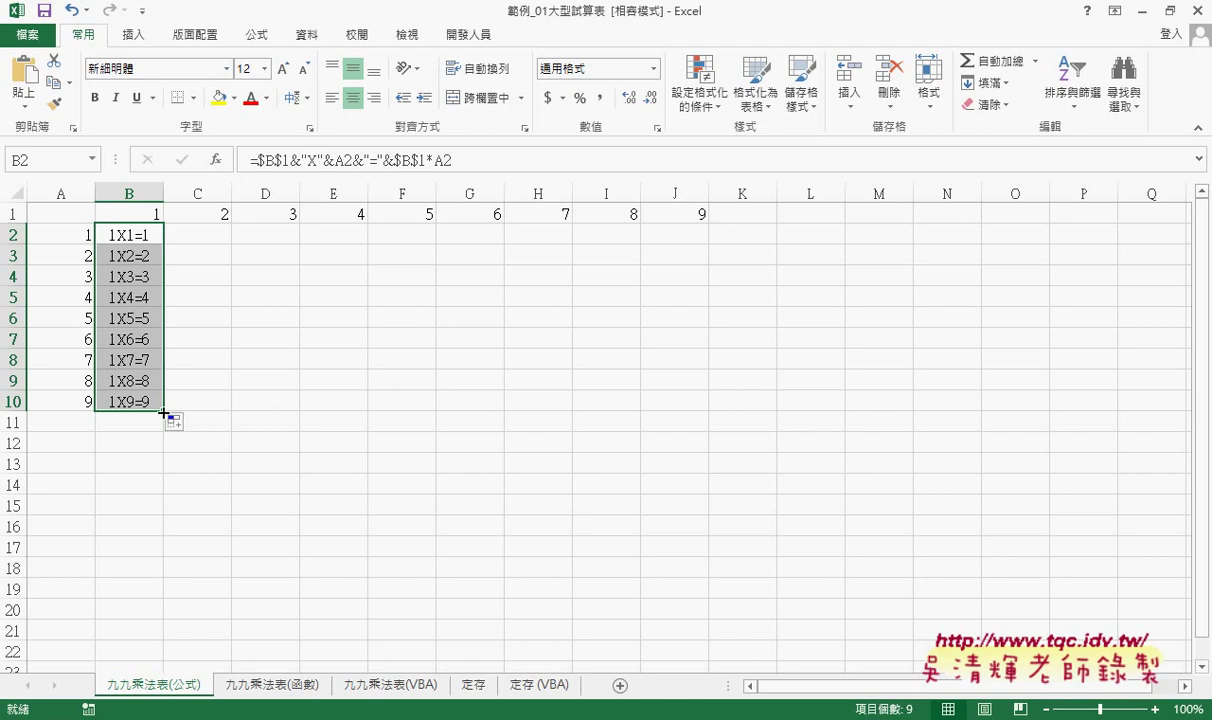
Fill B2:B10 right to column J, then highlight $B$1 in the formula bar.
drag(163, 410, 713, 410)
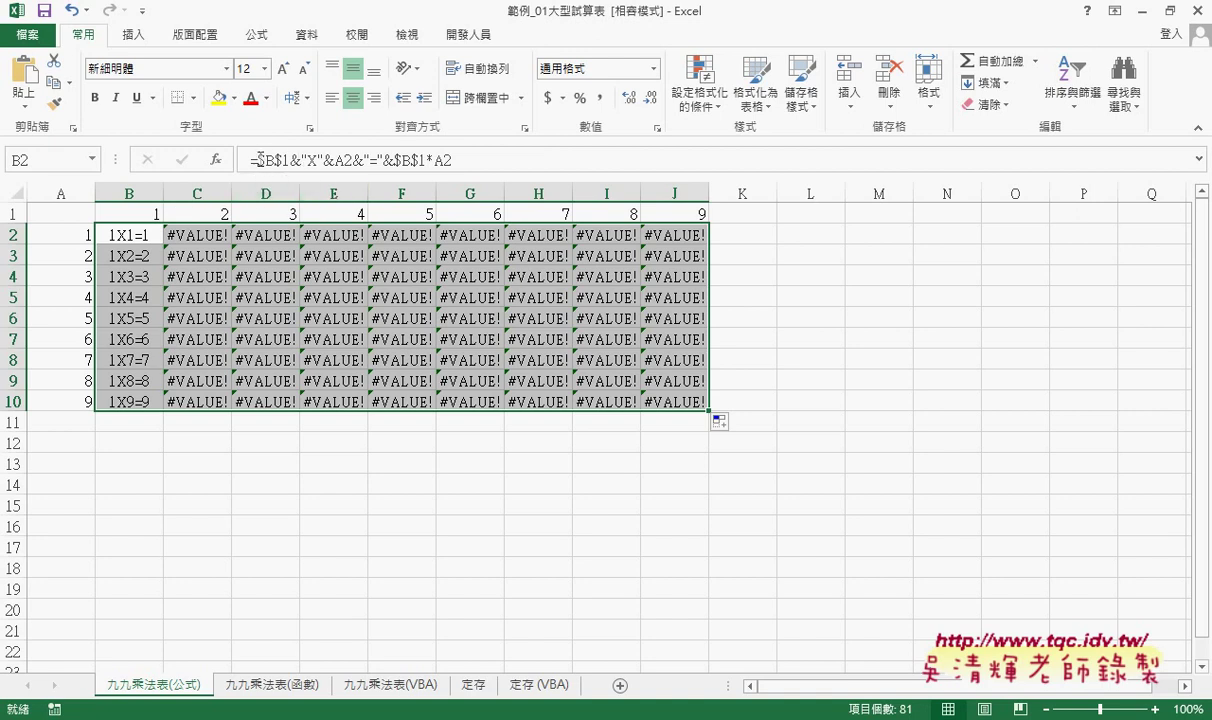
drag(258, 160, 291, 160)
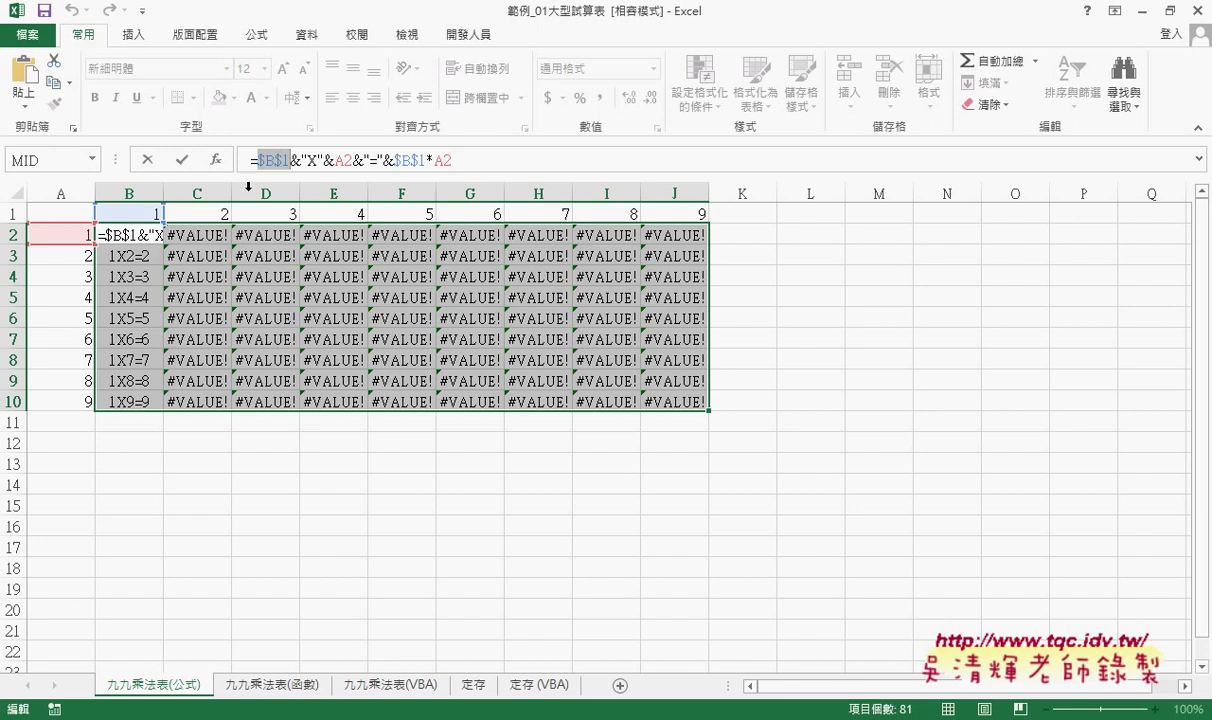
Change both $B$1 references in B2's formula to B$1 and refill across B2:J10.
key(Escape)
click(142, 213)
click(142, 232)
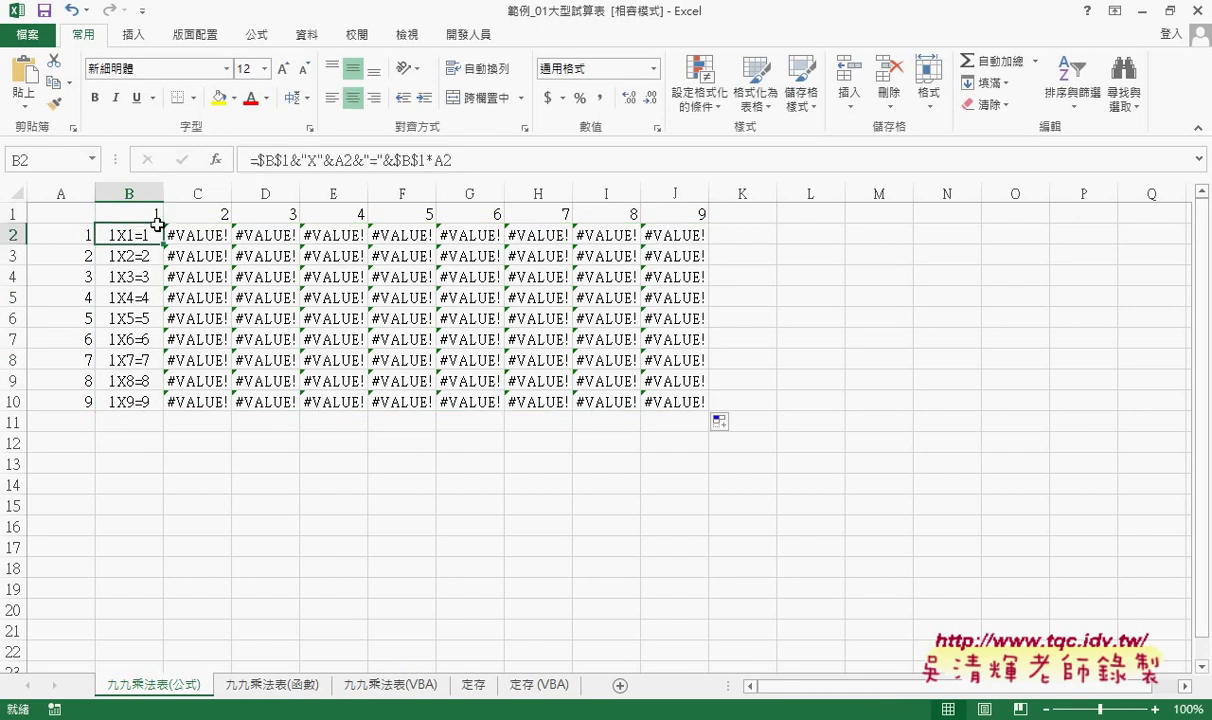
click(257, 160)
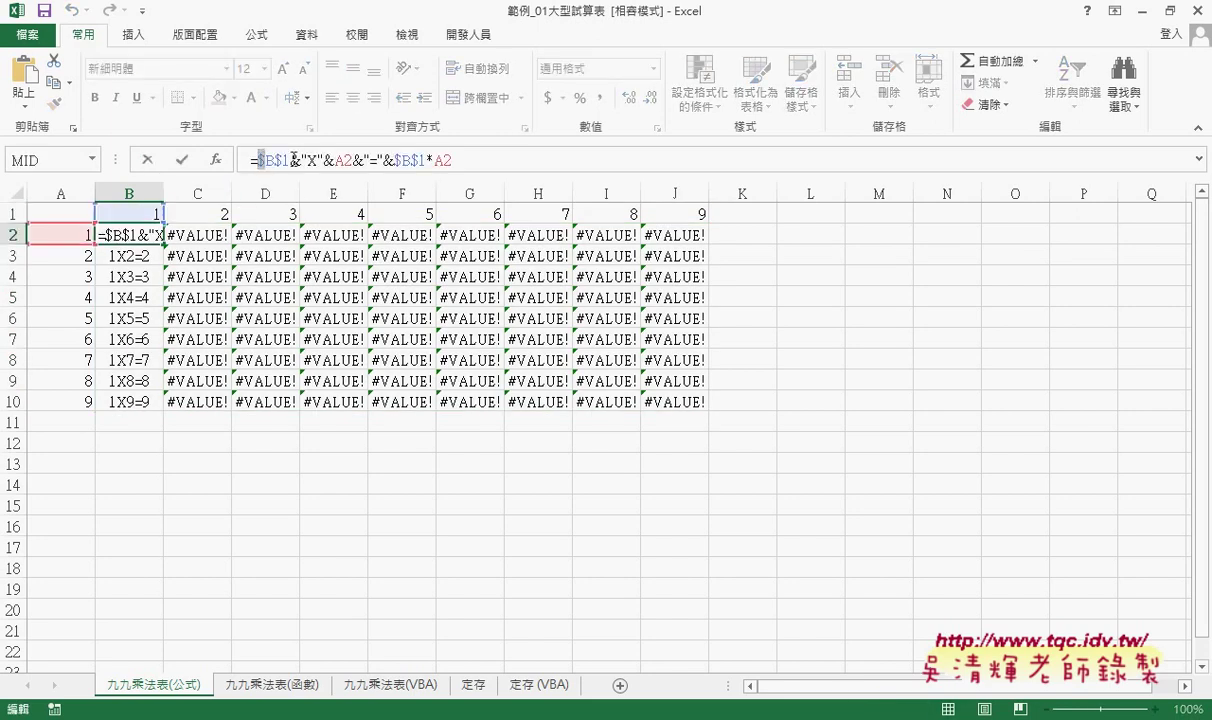
key(Delete)
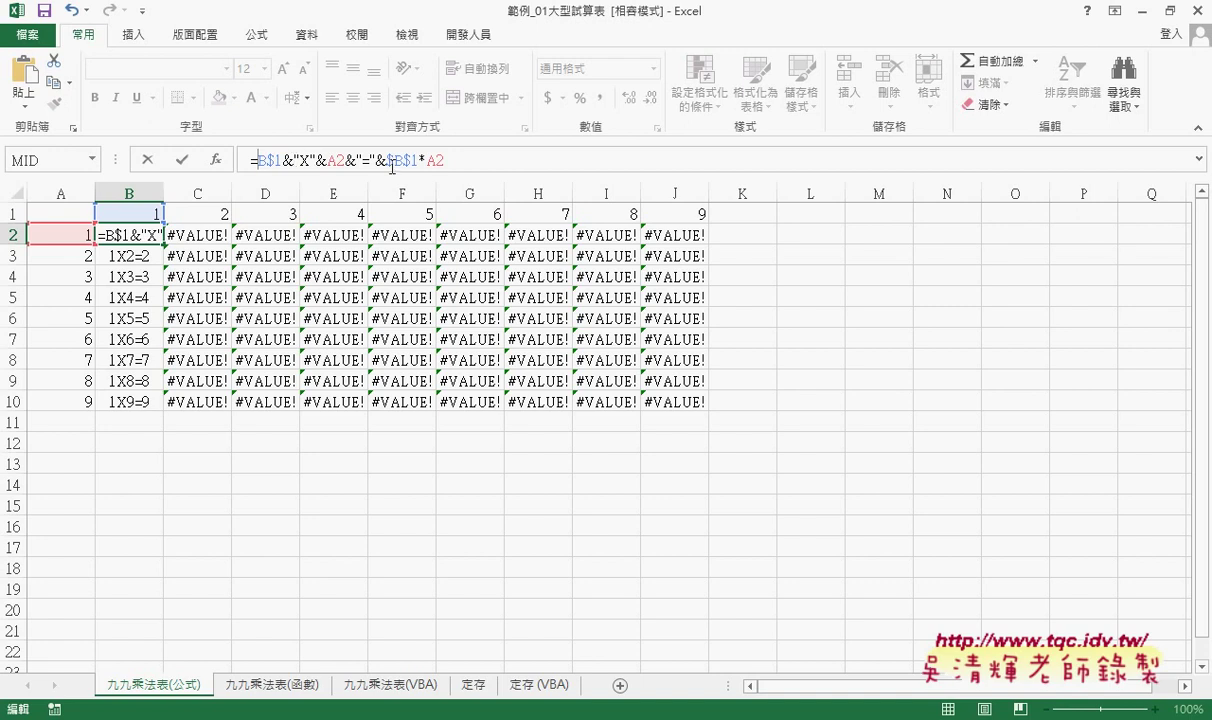
drag(387, 160, 396, 158)
key(Delete)
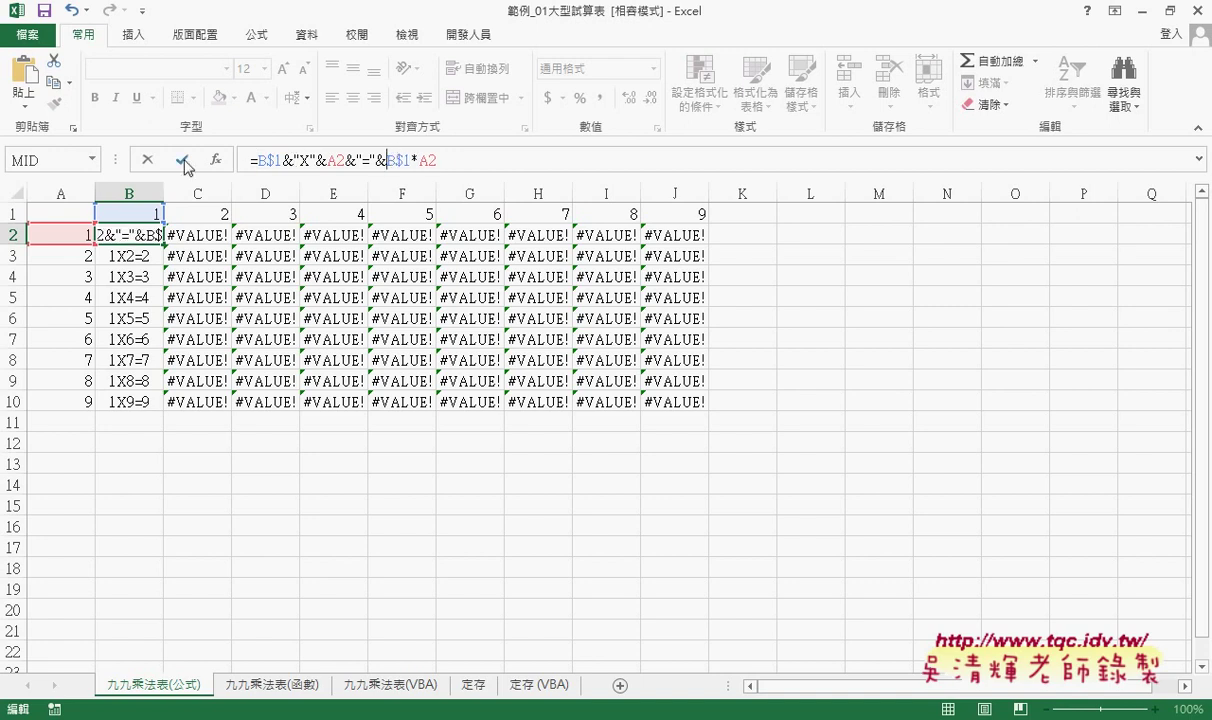
click(183, 160)
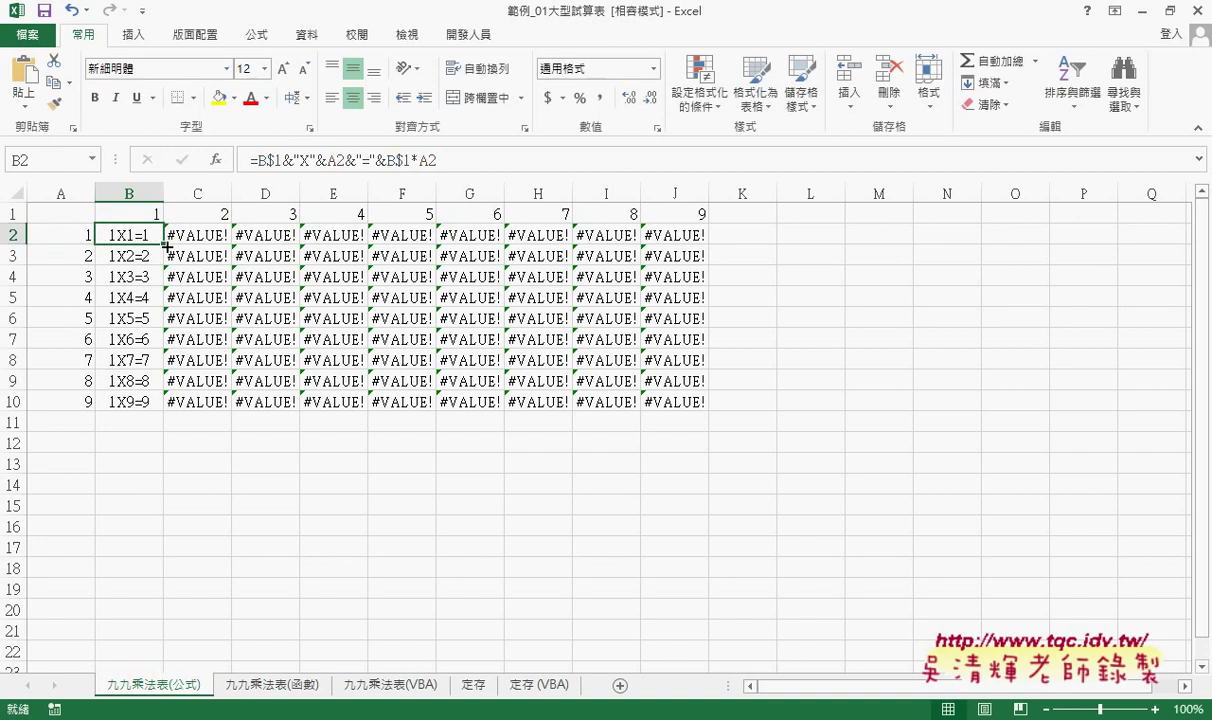
mouse_move(166, 246)
mouse_down()
mouse_move(163, 406)
mouse_move(706, 416)
mouse_move(642, 406)
mouse_up()
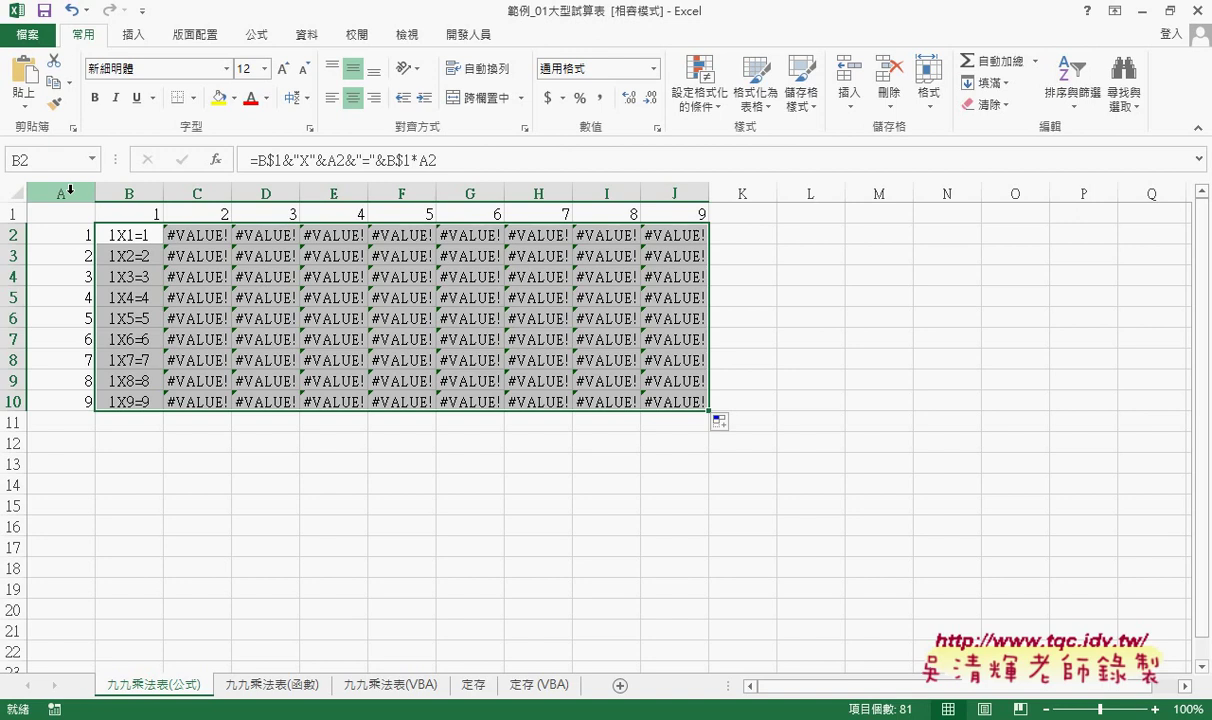
Reselect B2 and insert $ before the first A2 in its formula, making it $A2.
click(330, 160)
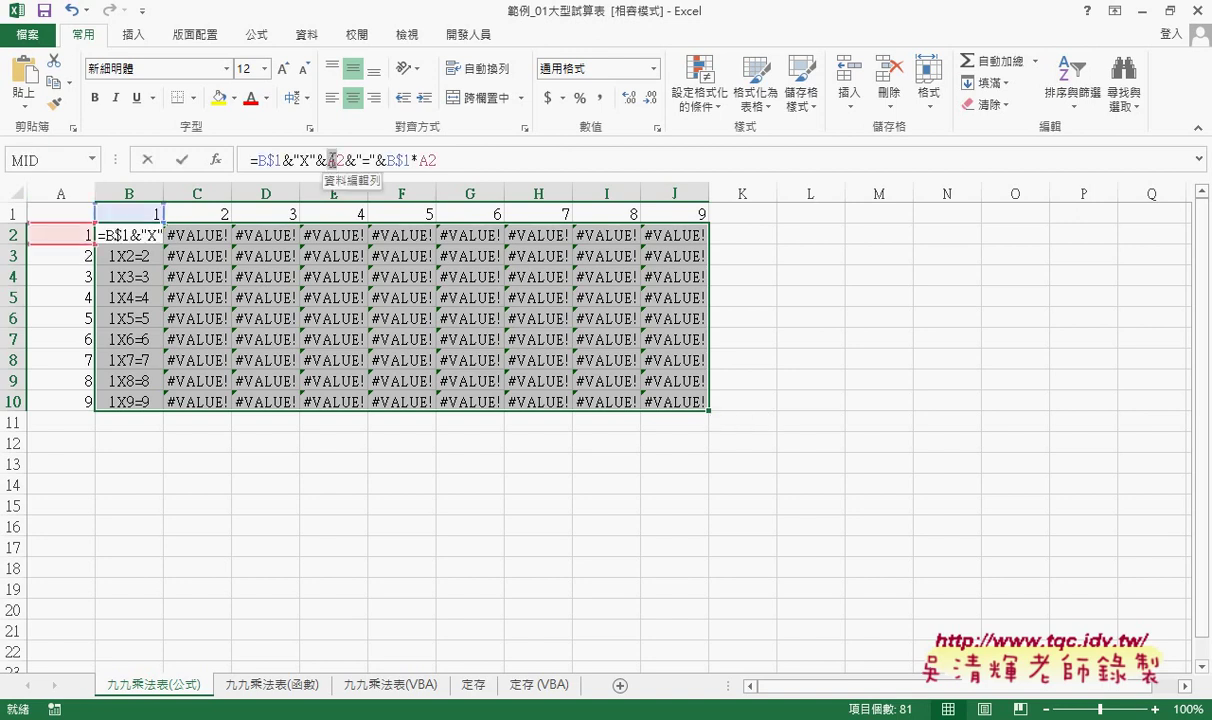
click(420, 160)
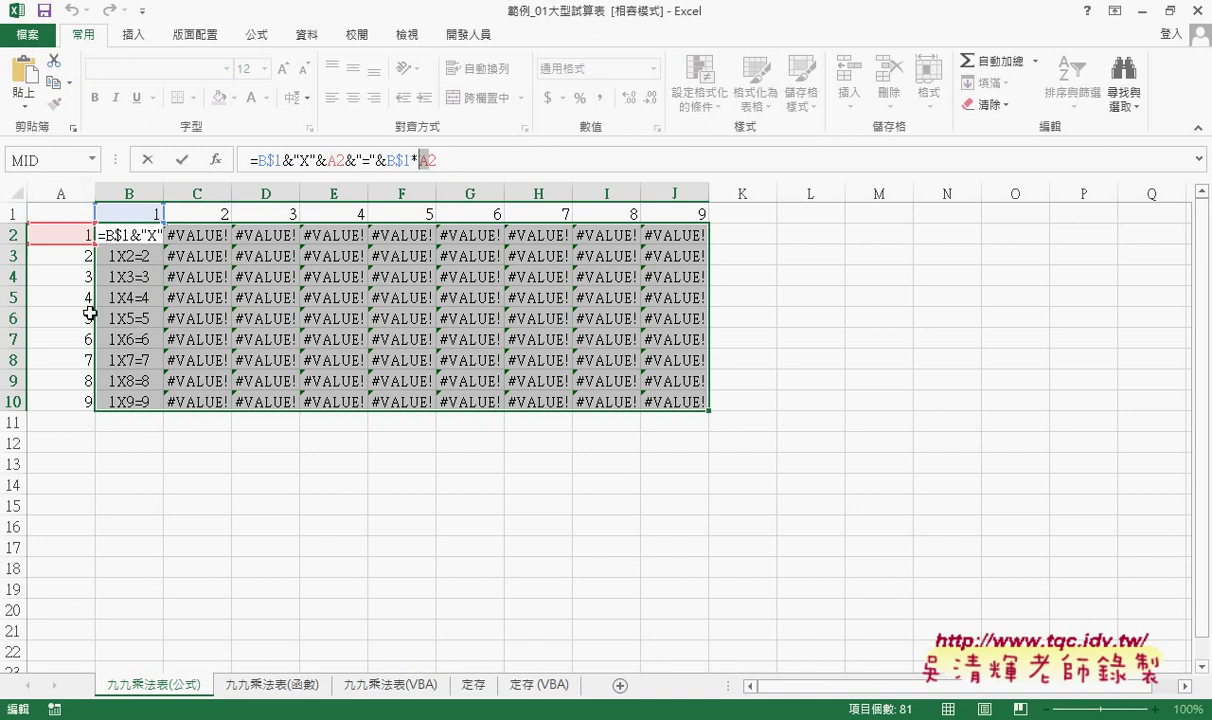
click(327, 160)
click(147, 159)
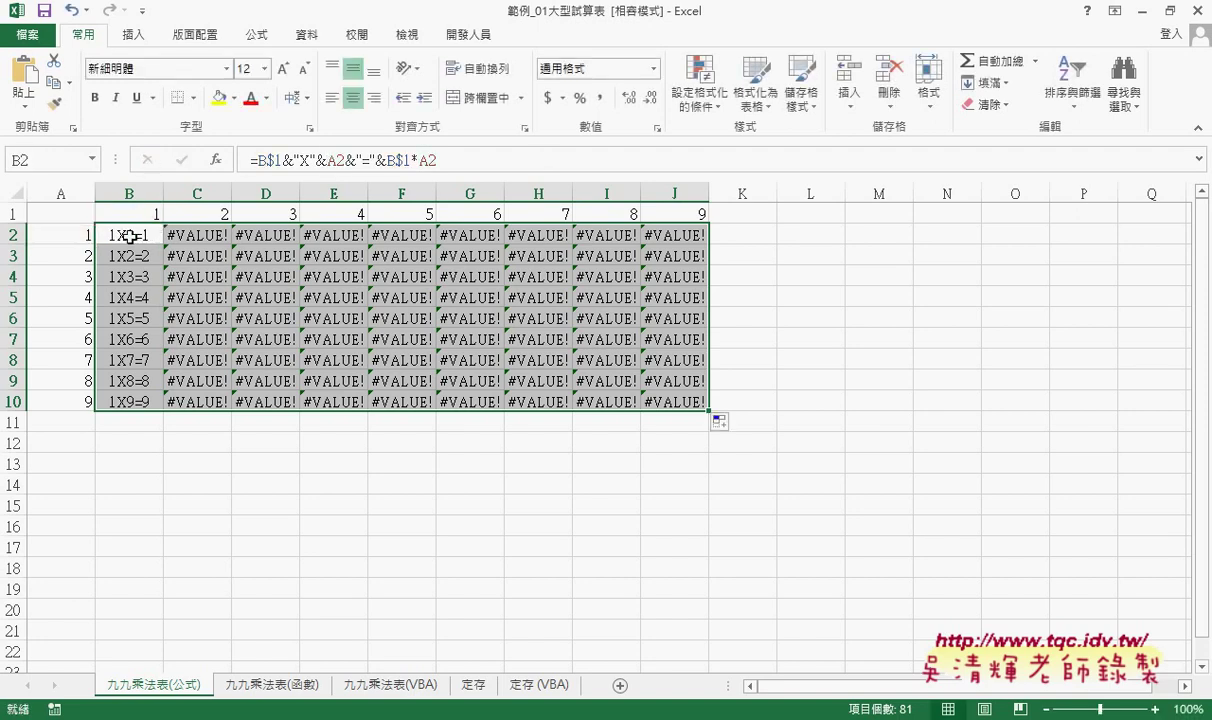
click(129, 235)
click(345, 160)
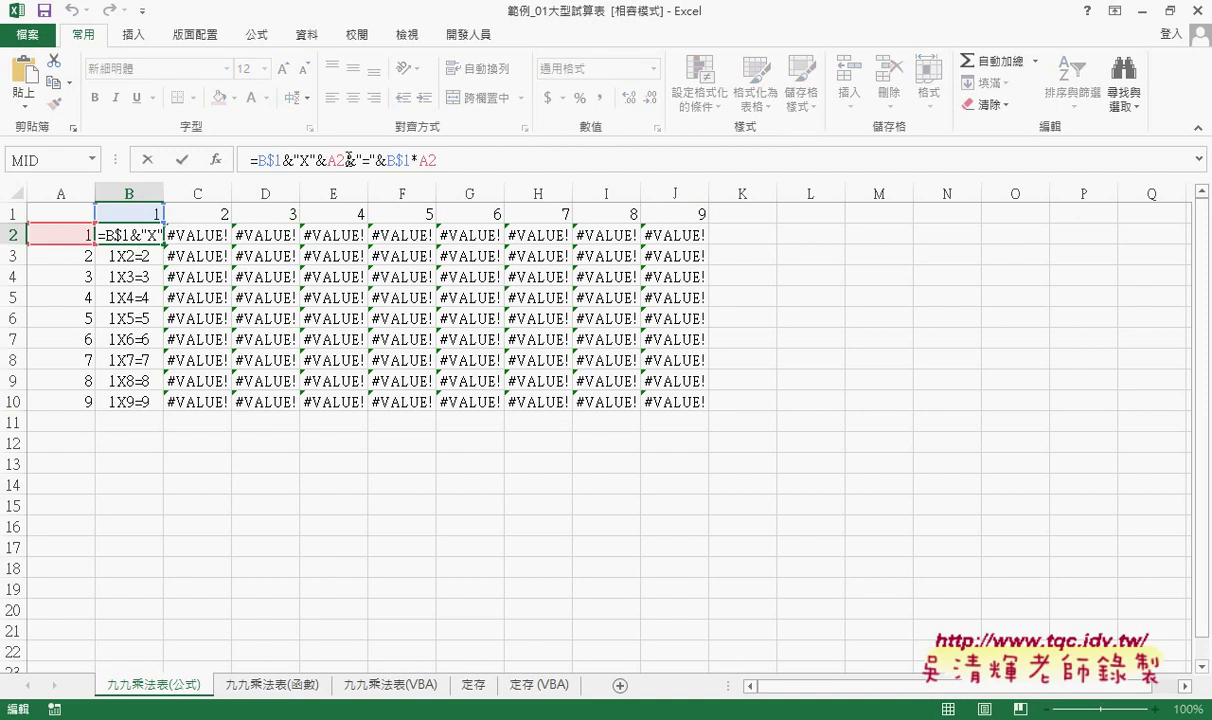
text($)
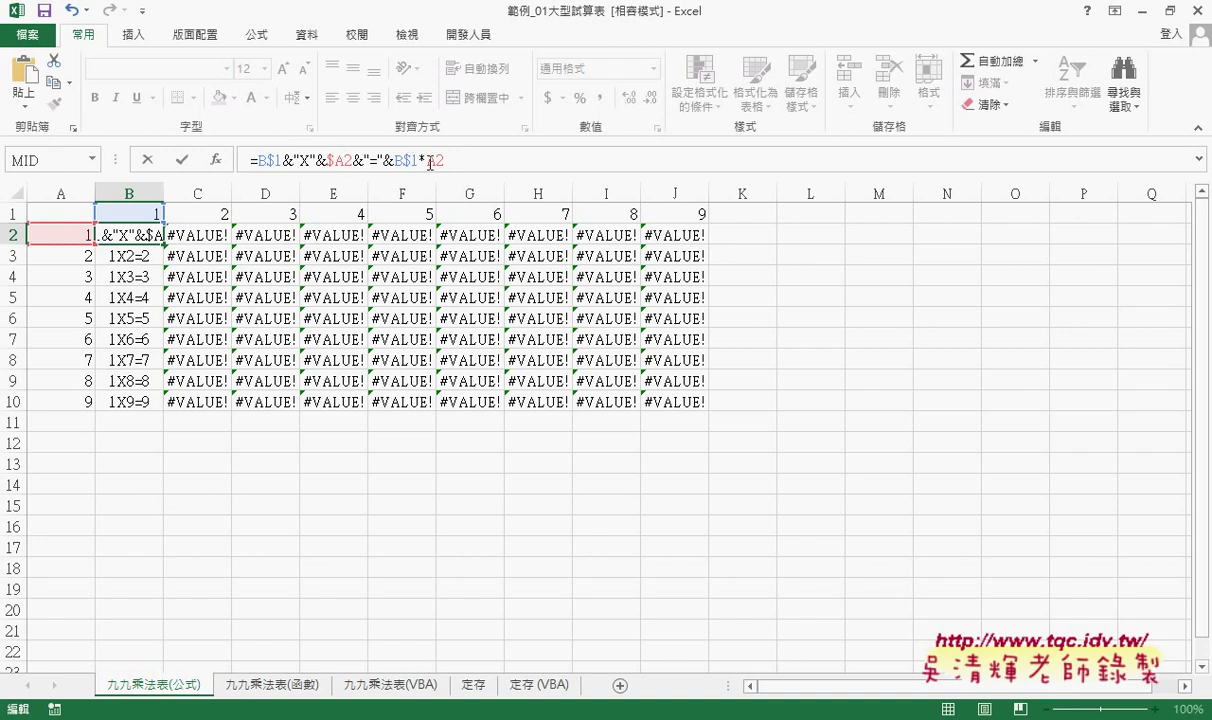
click(429, 160)
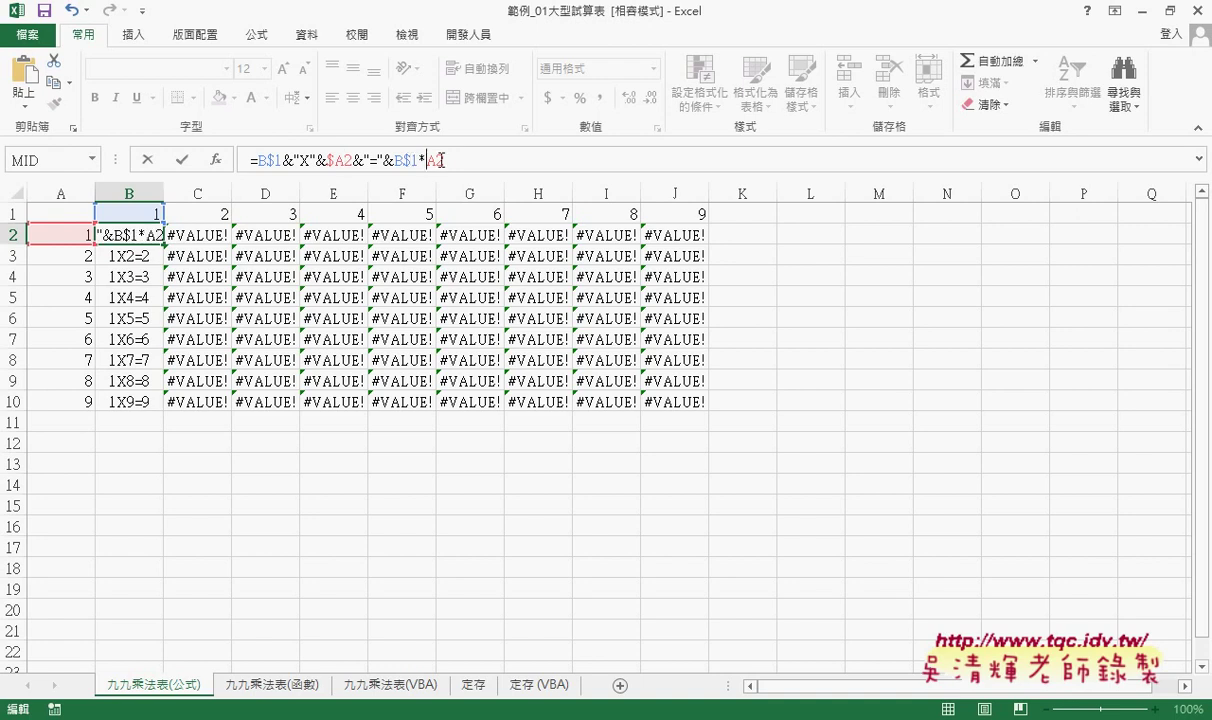
Lock the second A2 as $A2, commit B2, fill it across the table, and pen-mark row 1.
text($)
click(181, 160)
mouse_move(161, 244)
mouse_down()
mouse_move(163, 410)
mouse_move(729, 404)
mouse_move(681, 396)
mouse_up()
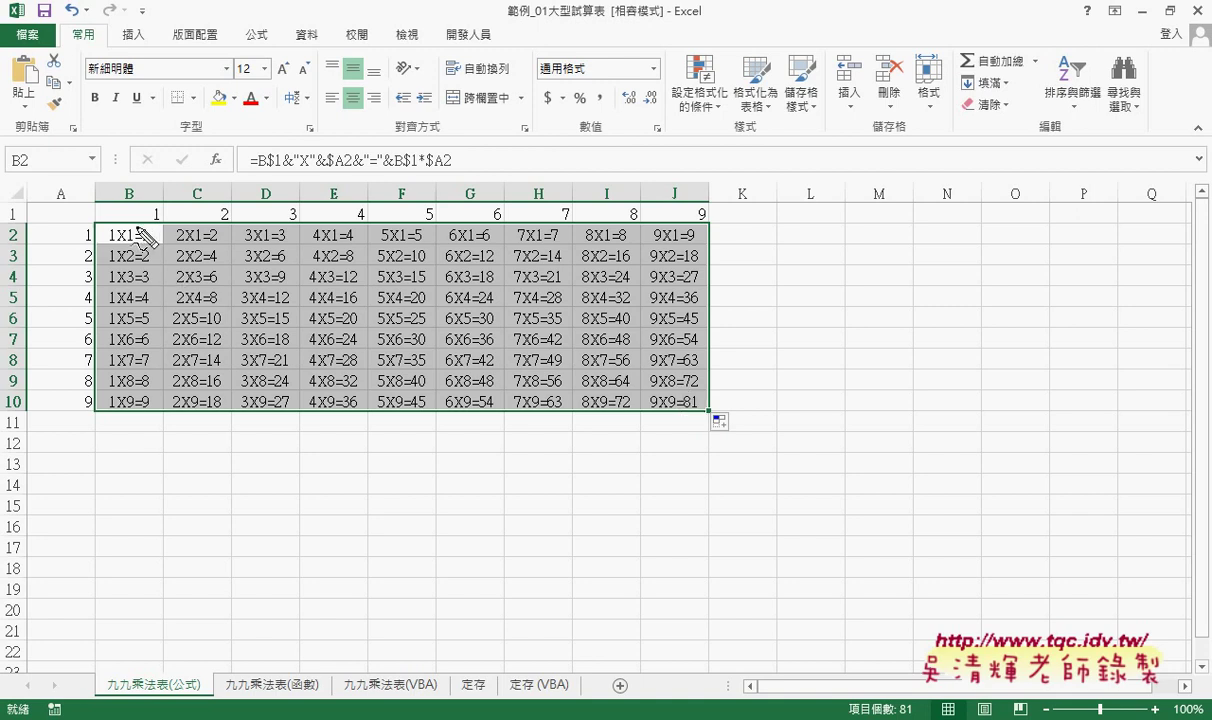
mouse_move(104, 199)
mouse_down()
mouse_move(707, 206)
mouse_move(150, 226)
mouse_up()
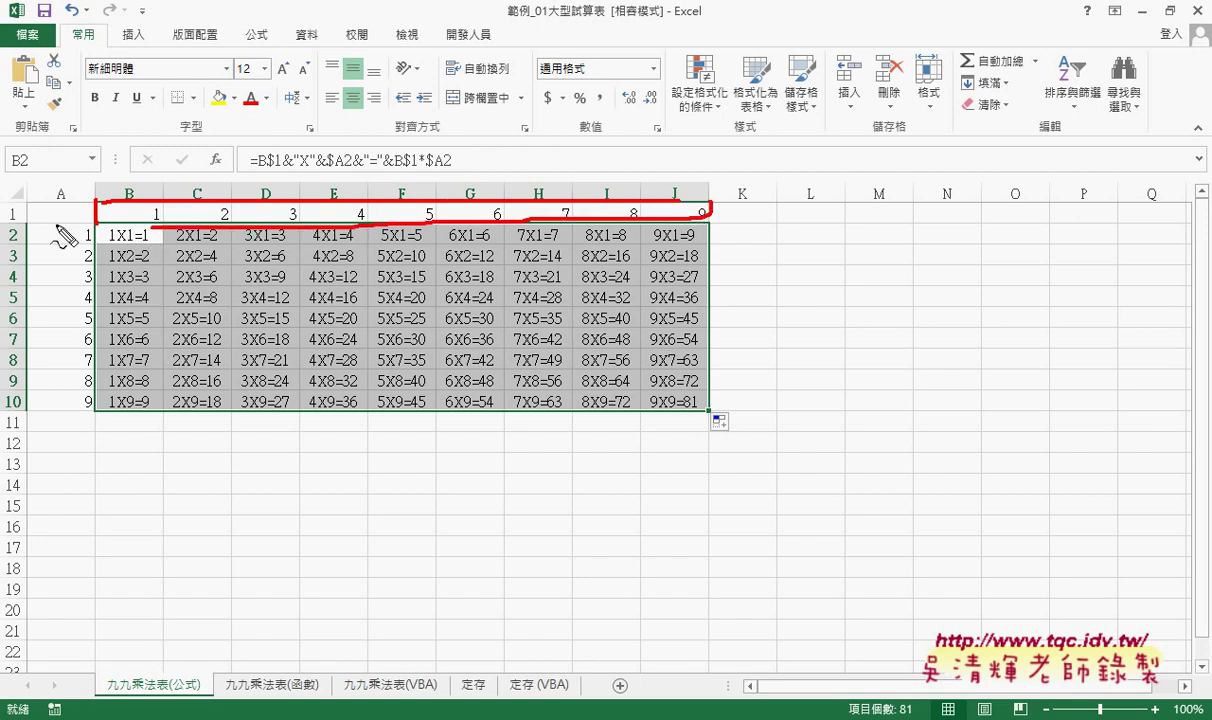
drag(12, 217, 15, 228)
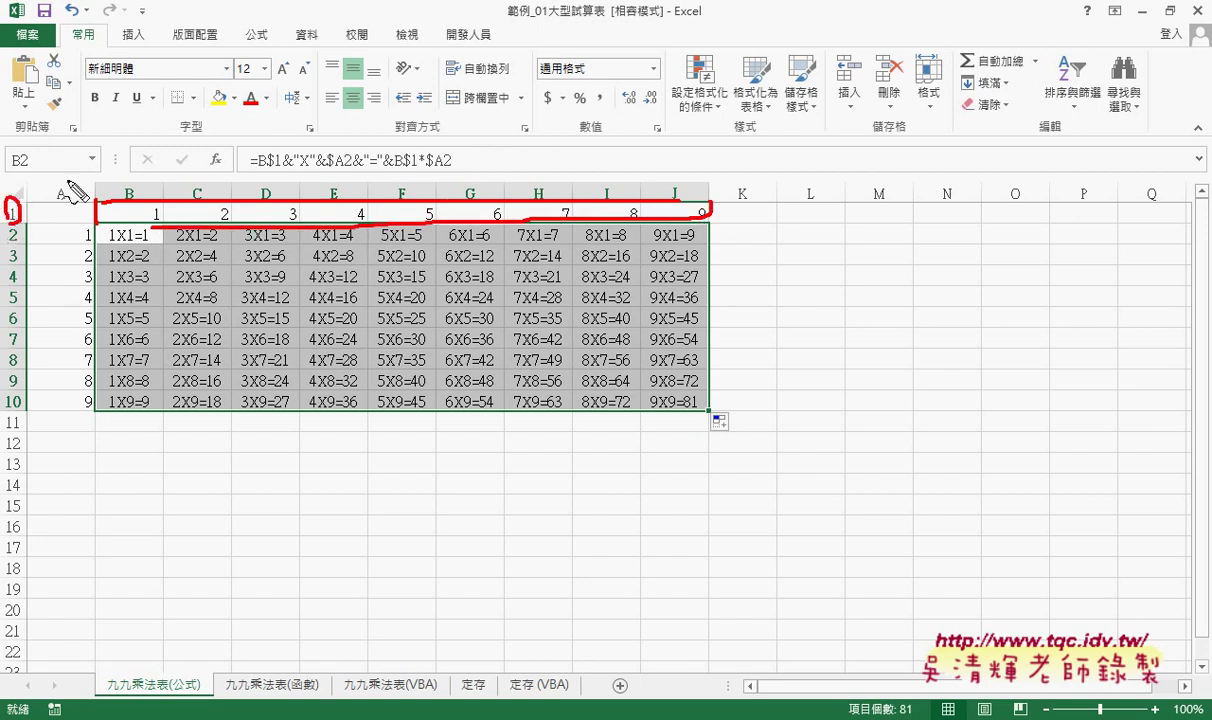